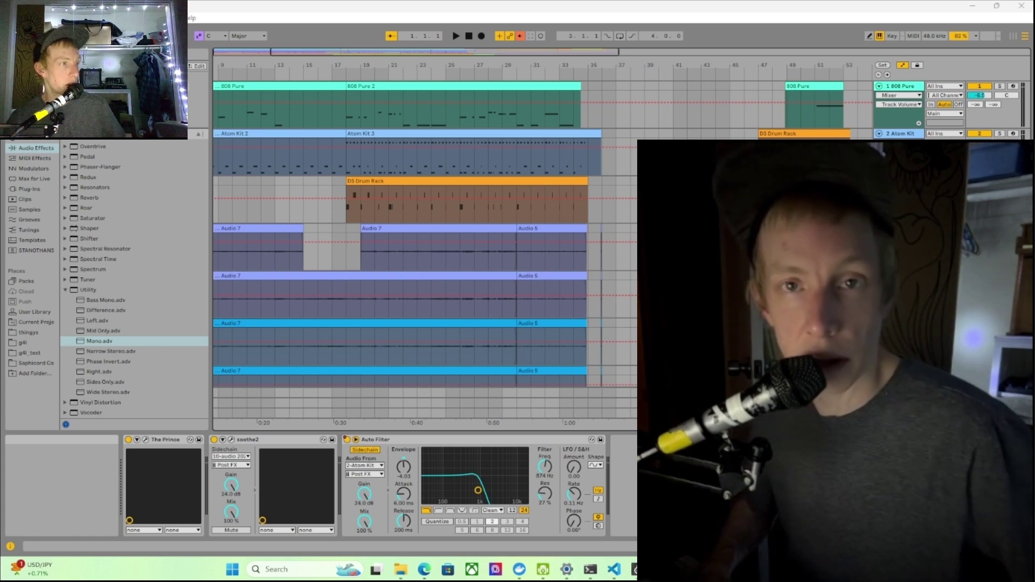
Step: Look through the arrangement's lower tracks and switch to the Music folder in File Explorer to find the captains_chair audio files
scroll(549, 333, down, 10)
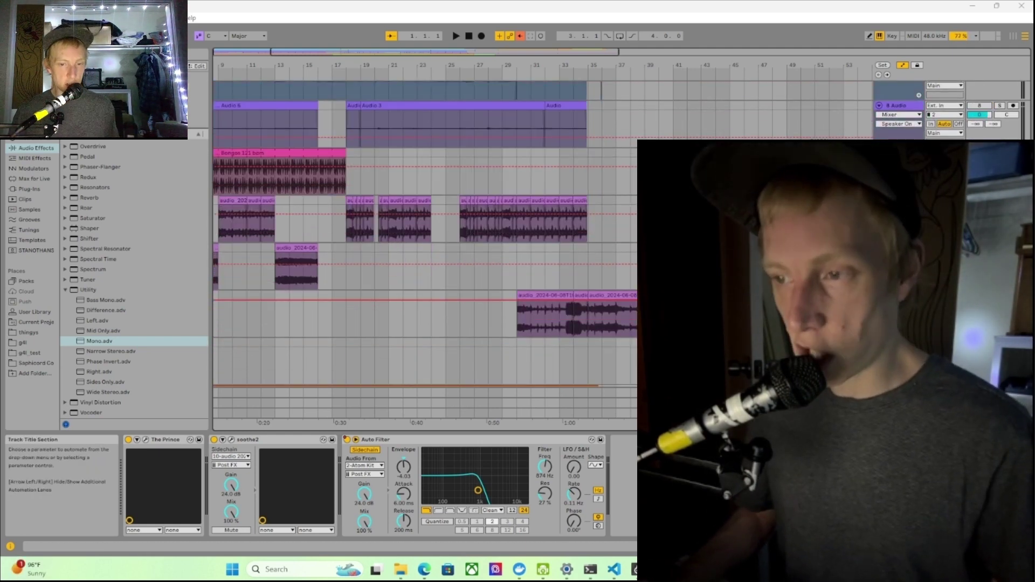
mouse_move(411, 573)
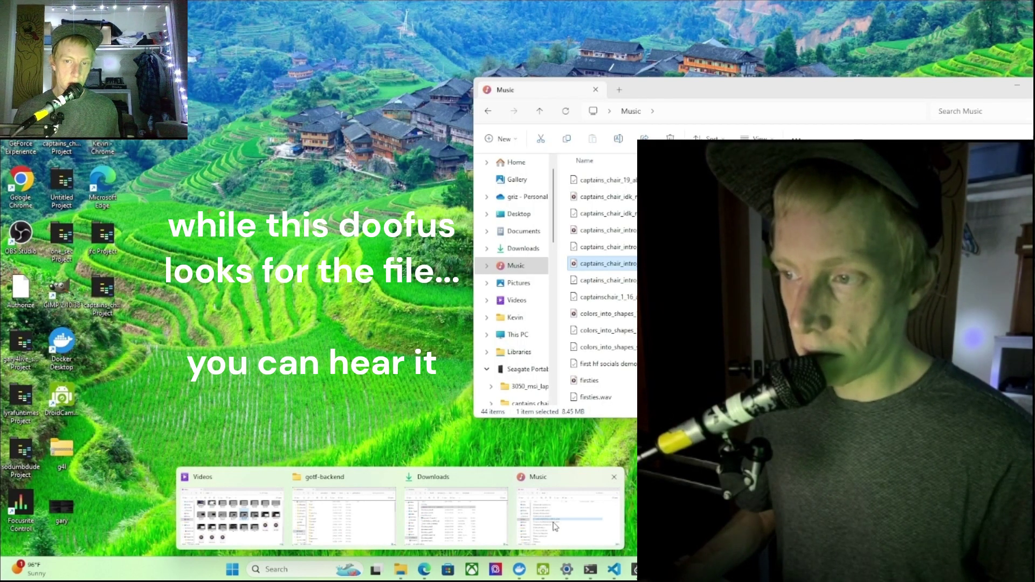
click(555, 526)
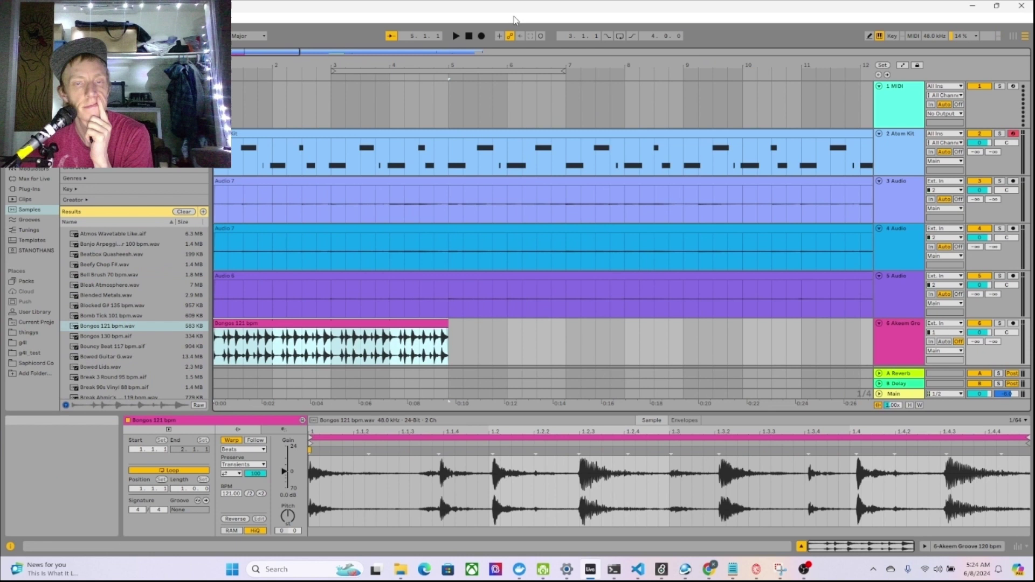
Step: Play the arrangement with the Bongos 121 bpm loop against the Atom Kit drums and audio tracks
key(space)
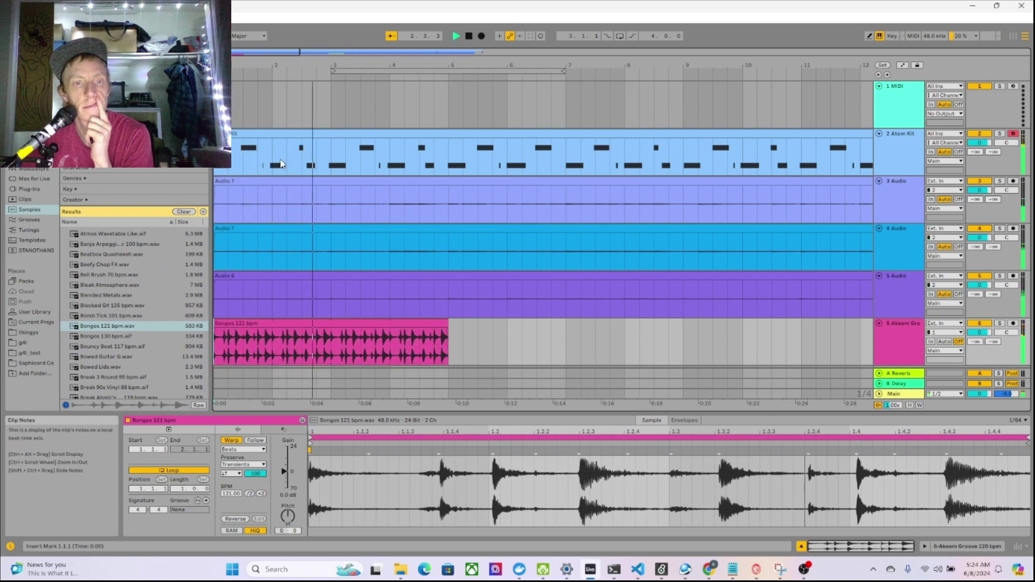
click(284, 146)
key(space)
double_click(319, 134)
click(322, 357)
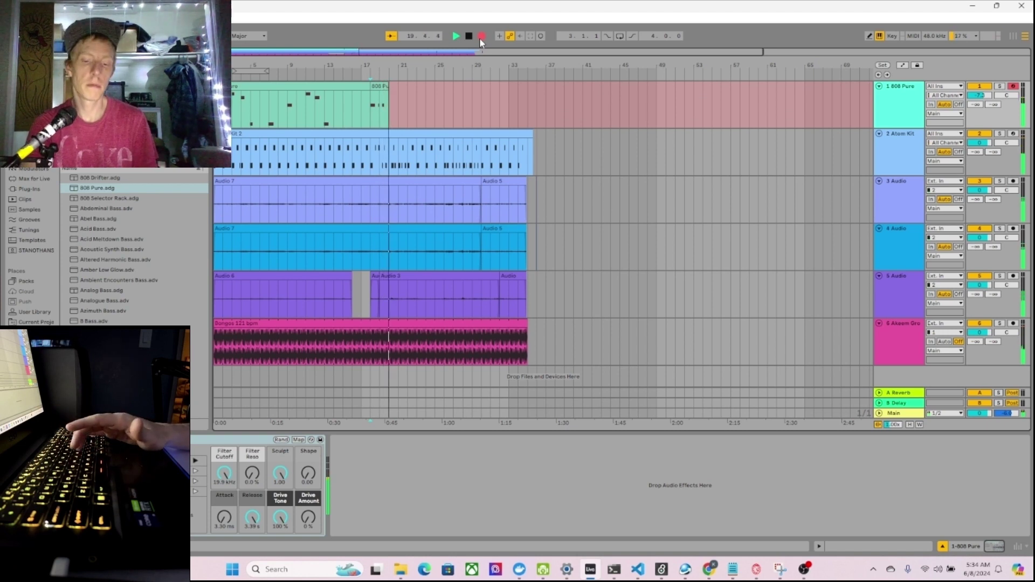
Step: Record a live 808 Pure bass line on the first track over the arrangement's second section
key(k)
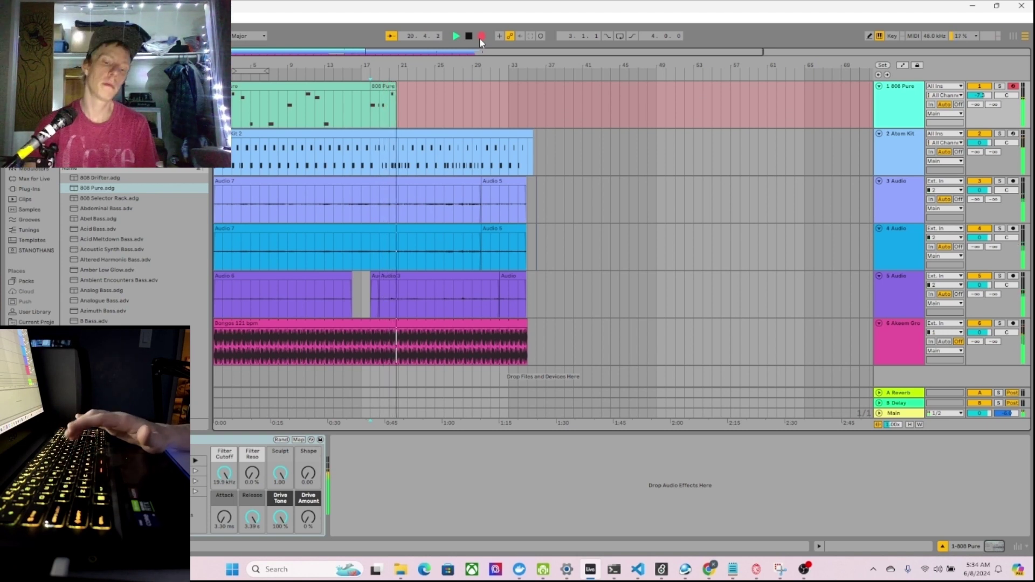
key(j)
key(j)
key(j)
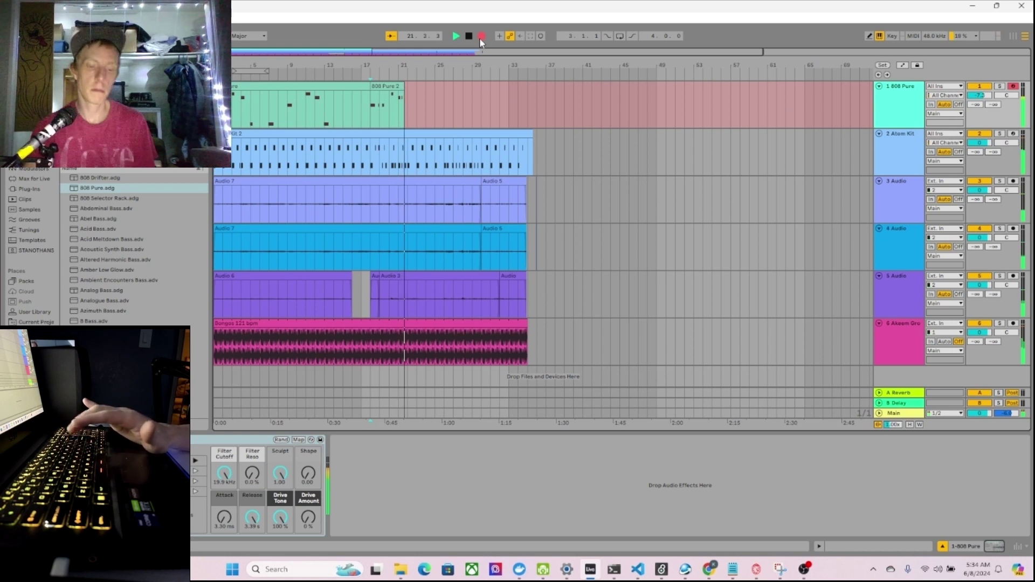
key(d)
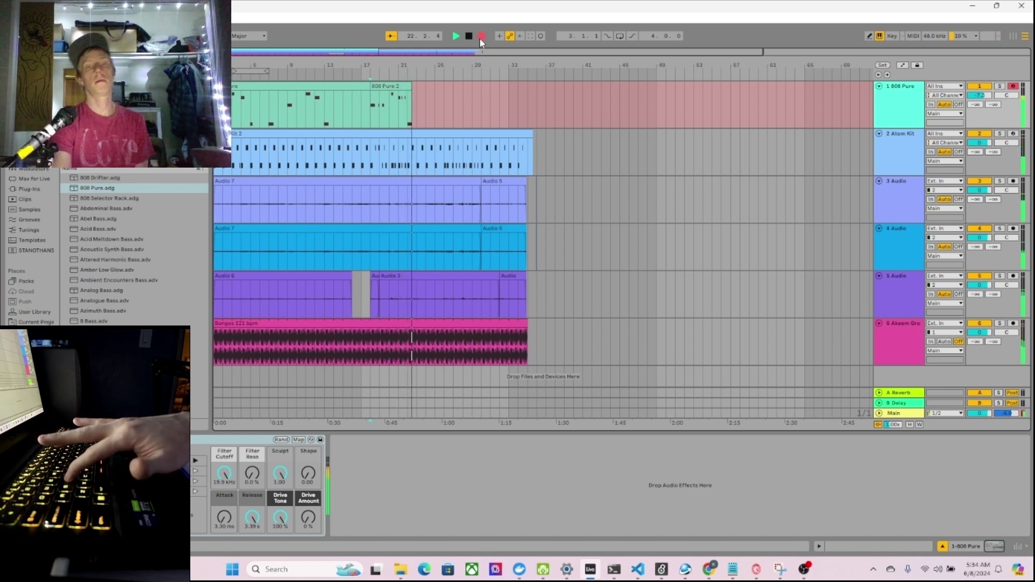
key(d)
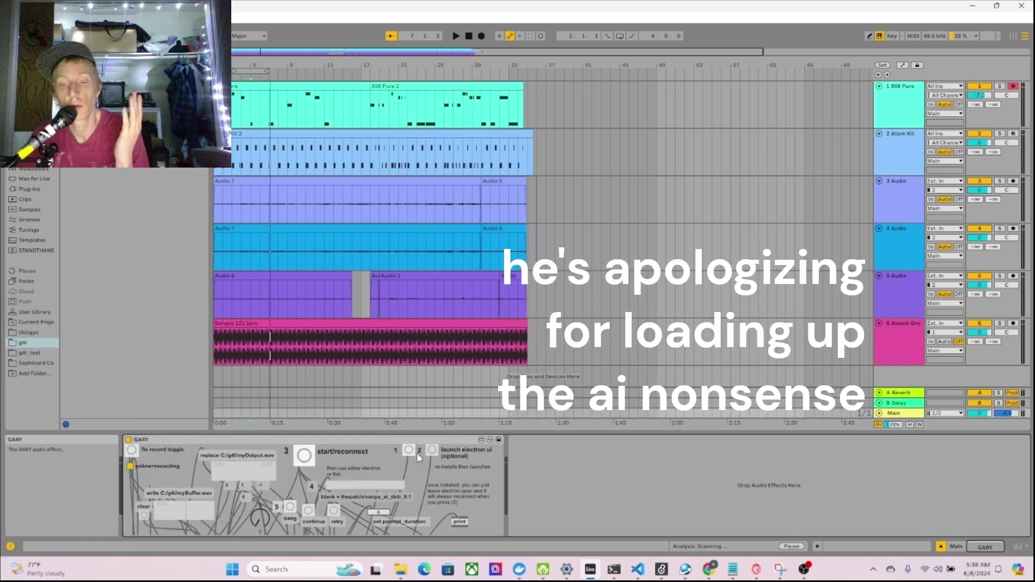
Step: Bring up the gary4live window and switch its fix_toggle recording control
click(756, 570)
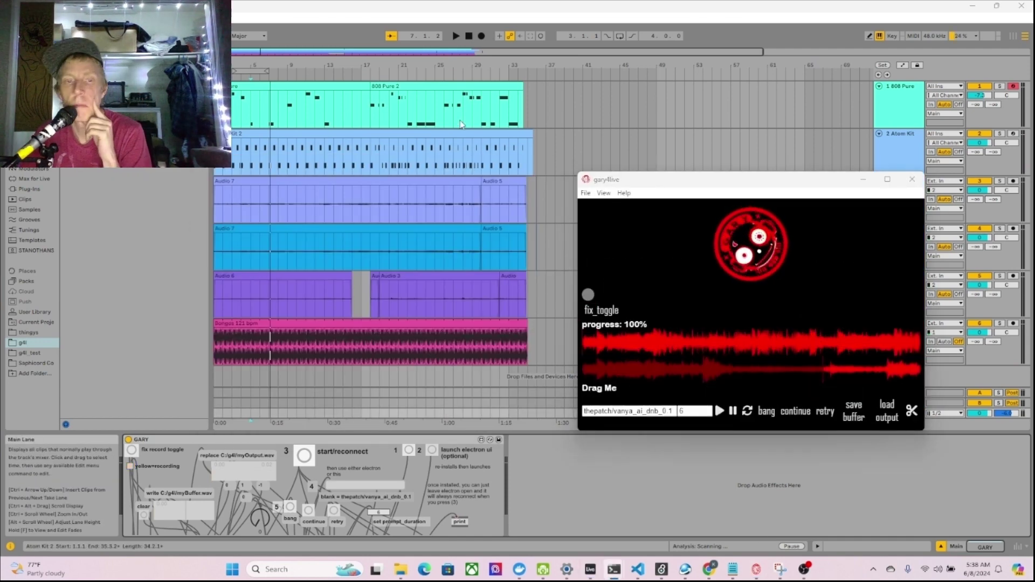
click(588, 294)
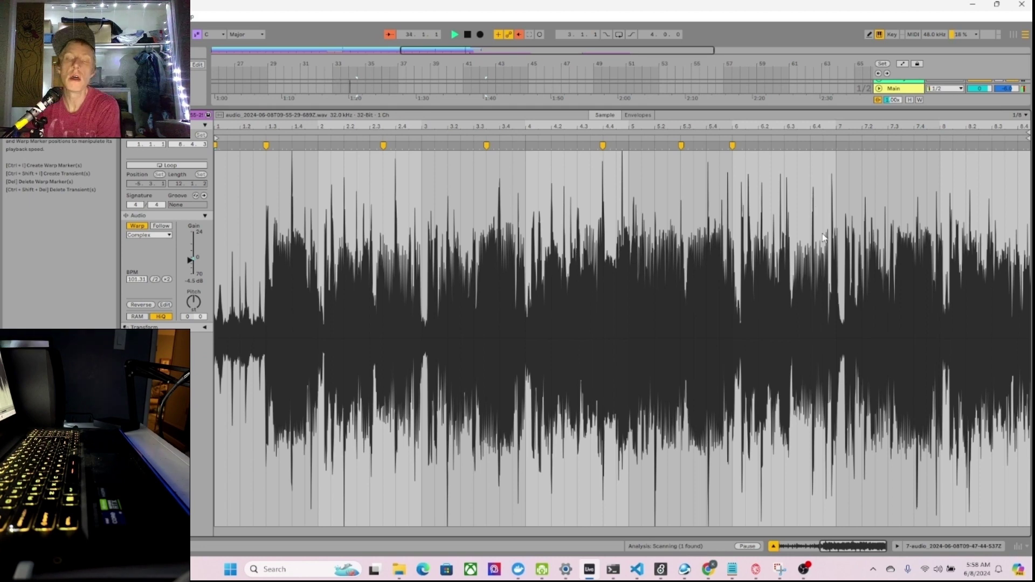
Step: Return from the generated clip's waveform editor to the arrangement and set the insert point inside the clip on track 7
click(919, 546)
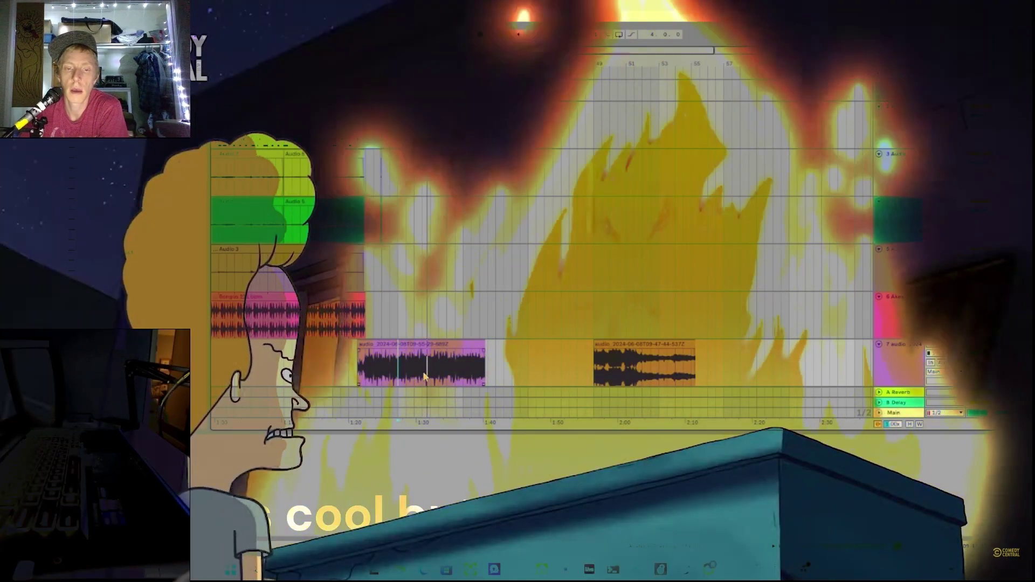
click(430, 376)
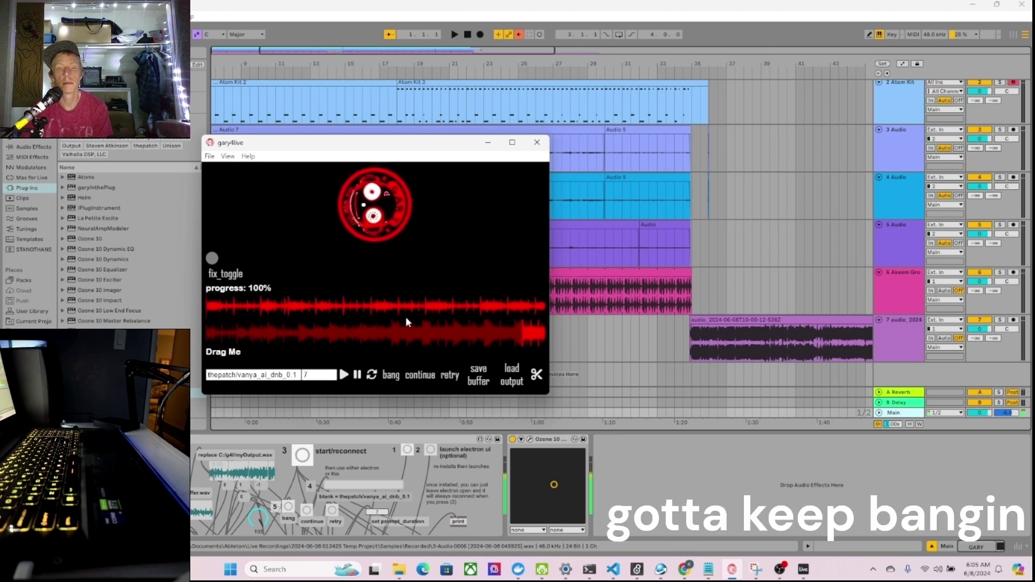
Step: Load the generated output in gary4live, move its window aside and place the generated audio into the arrangement
click(515, 381)
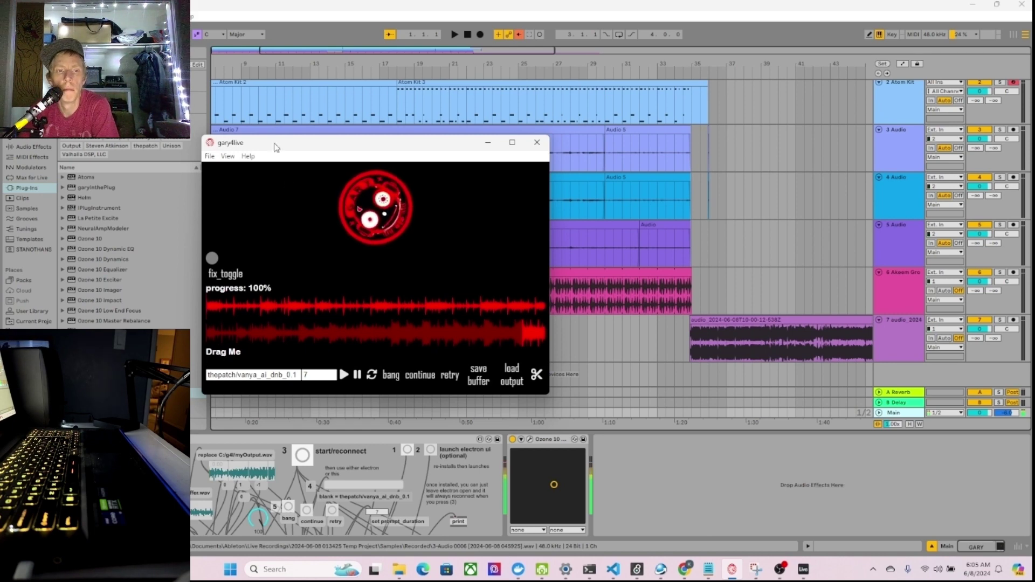
drag(275, 146, 712, 110)
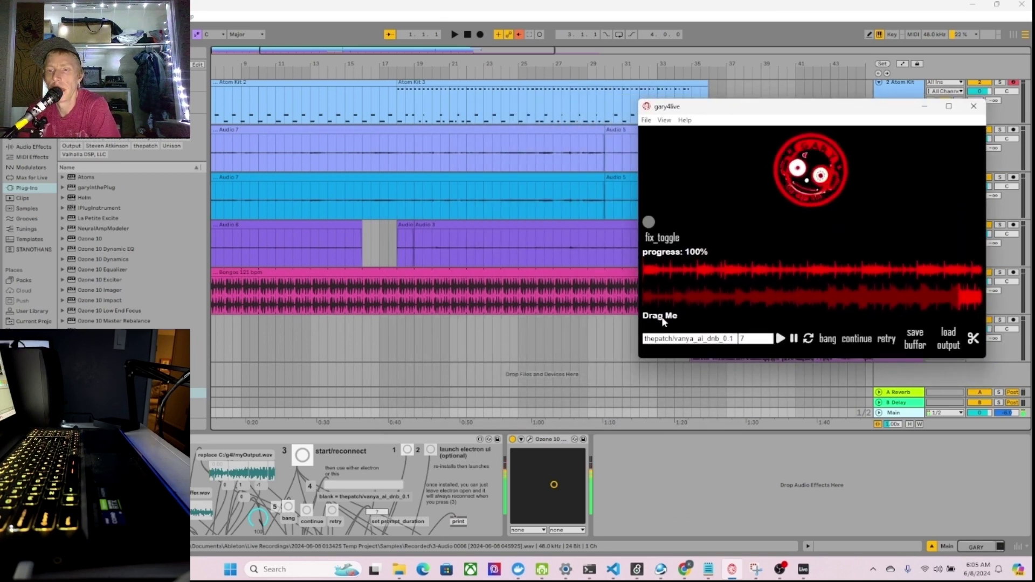
drag(662, 321, 227, 337)
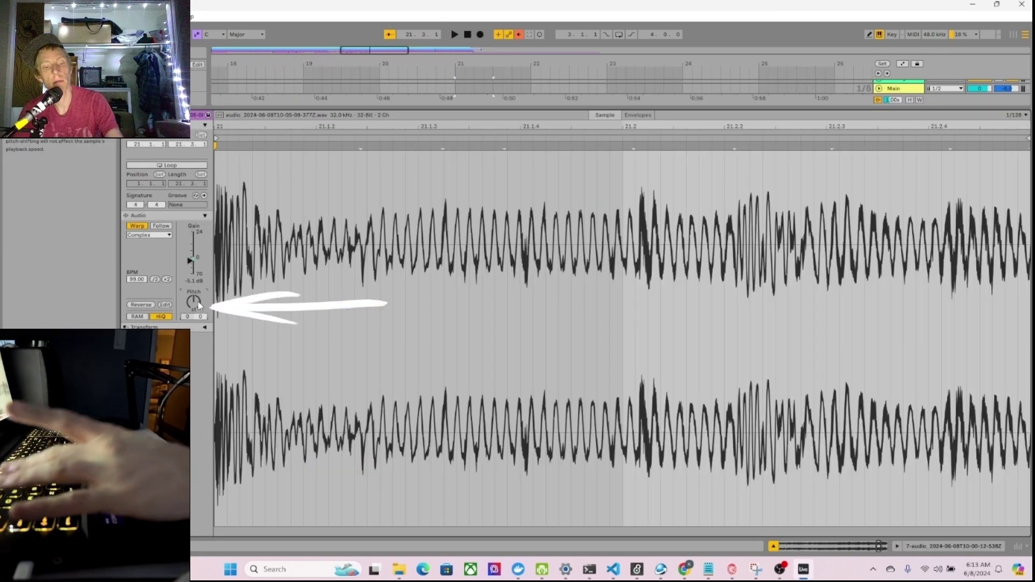
Step: Transpose the generated audio clip at bar 21 up 2 semitones, retune the bar 22 section and audition the pitch
drag(198, 305, 198, 302)
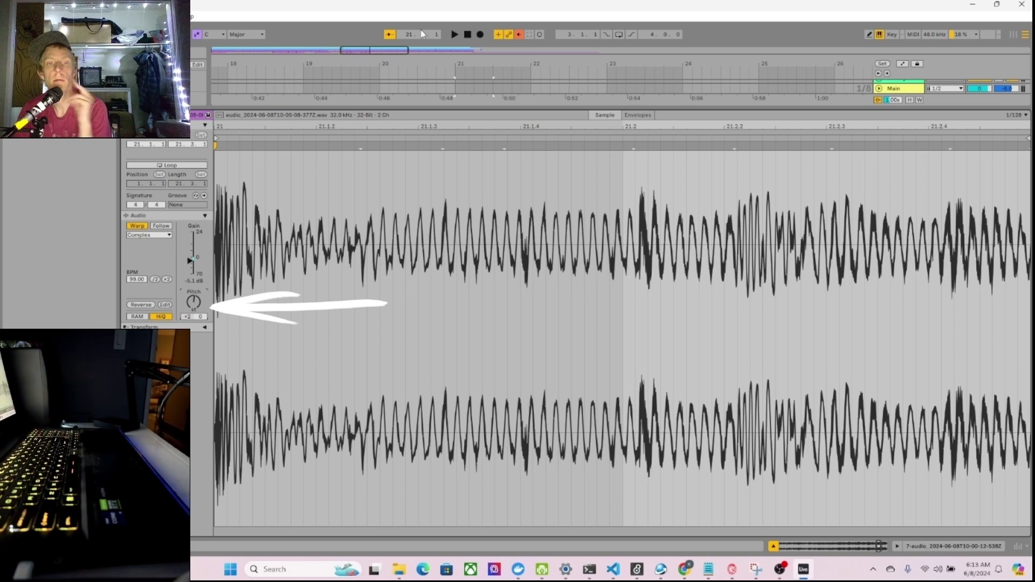
click(454, 34)
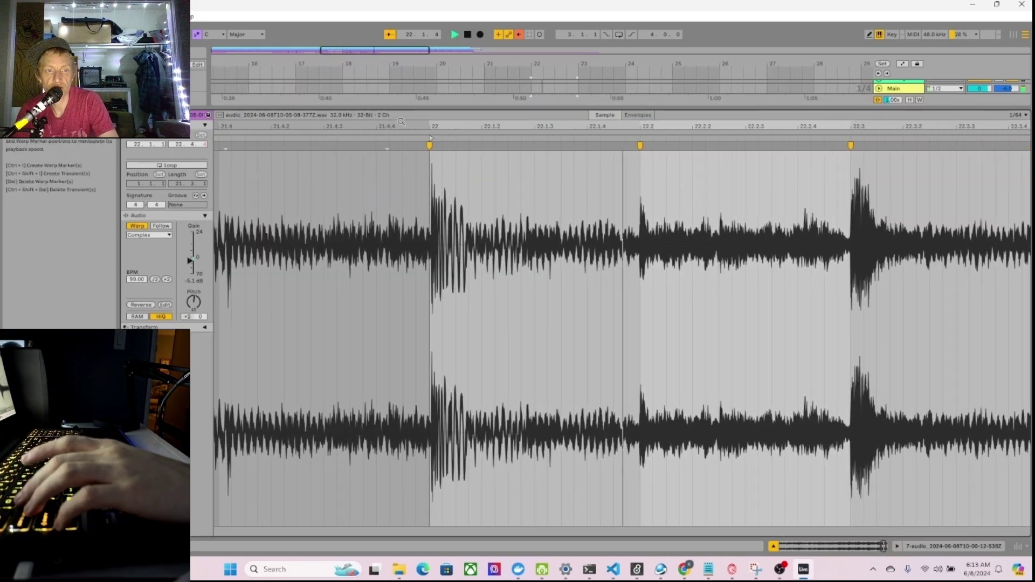
mouse_move(387, 304)
mouse_down()
mouse_move(218, 307)
mouse_move(298, 293)
mouse_up()
drag(213, 307, 296, 324)
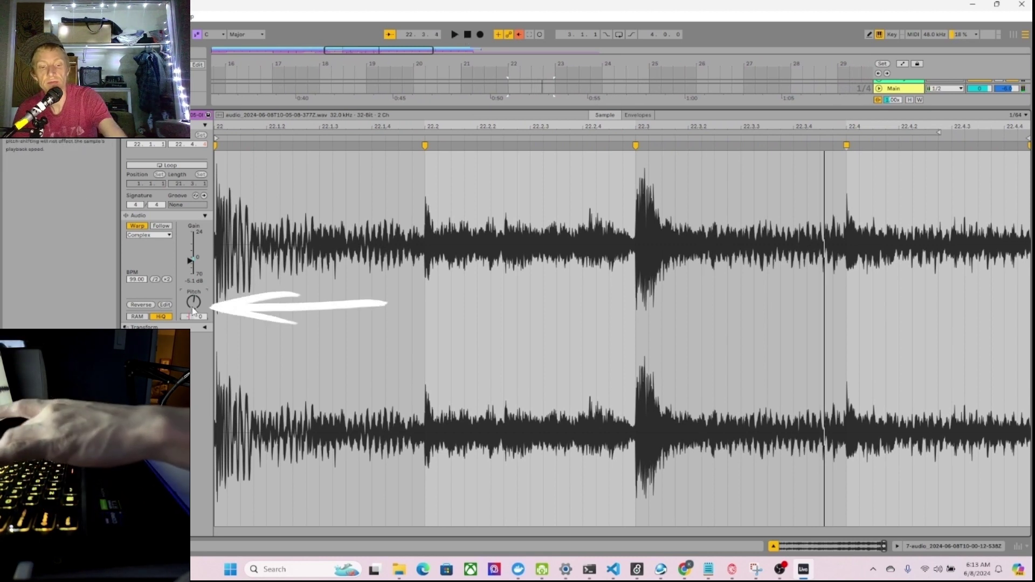
key(Escape)
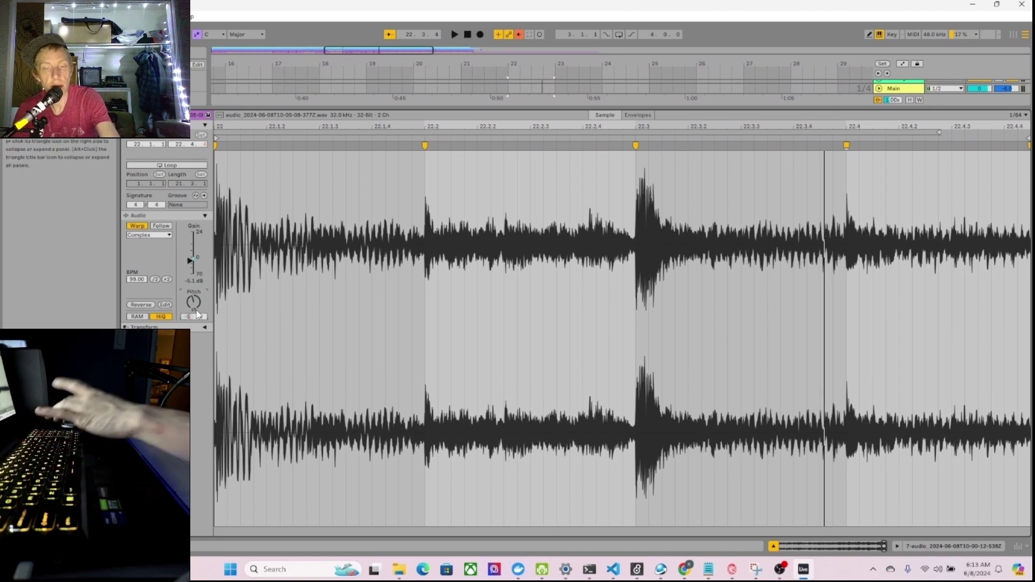
click(454, 34)
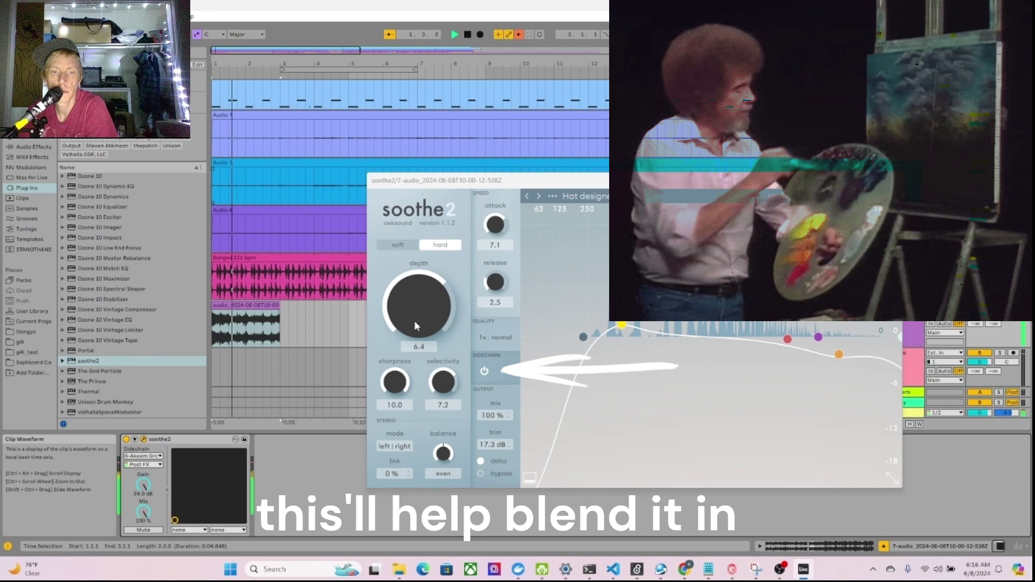
Step: Lower the soothe2 depth on the generated audio track and replay the arrangement from the start
drag(415, 321, 419, 335)
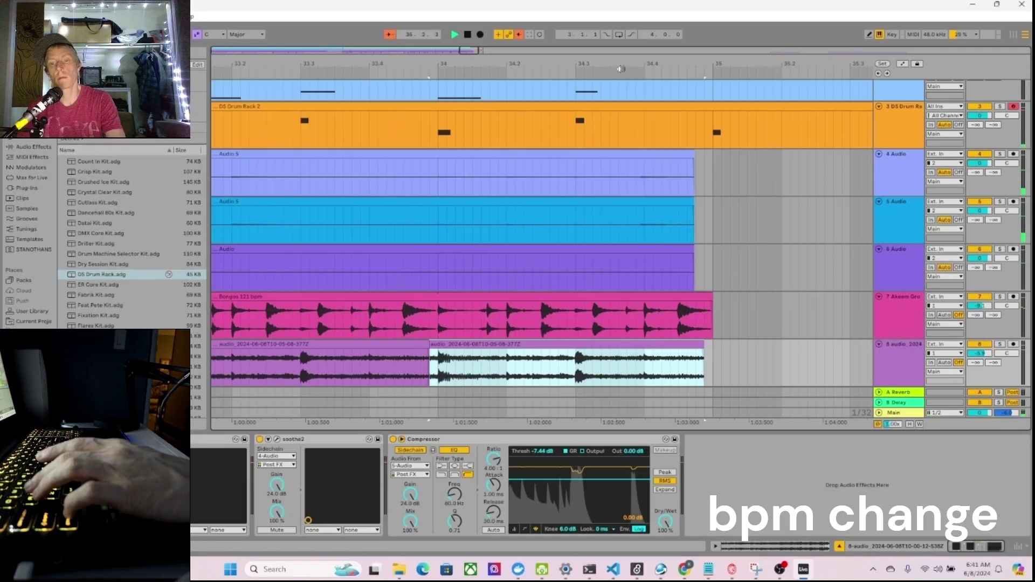
double_click(468, 35)
click(456, 36)
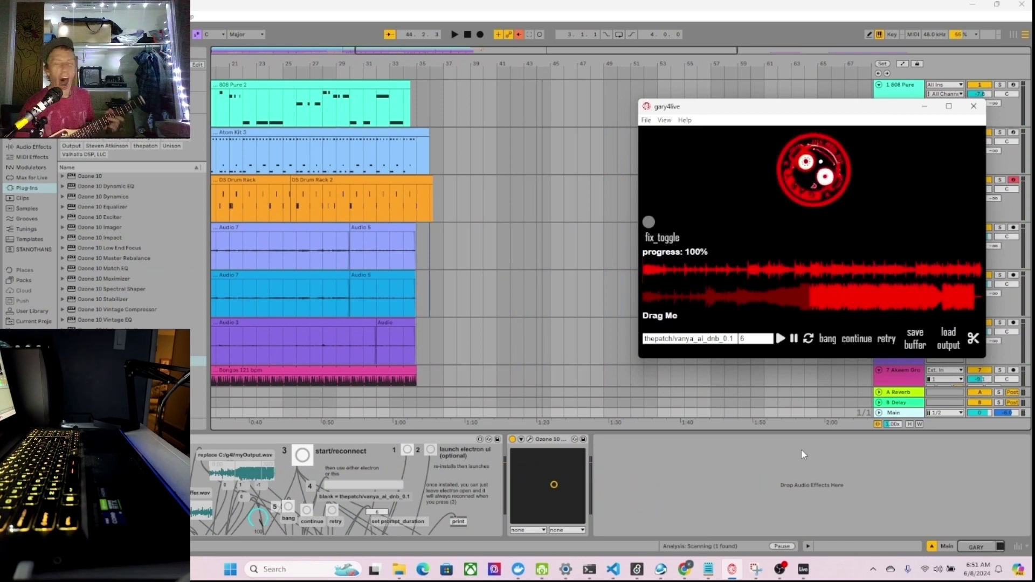
Step: Load the newest generated output in gary4live and preview the loud section near its end
click(946, 345)
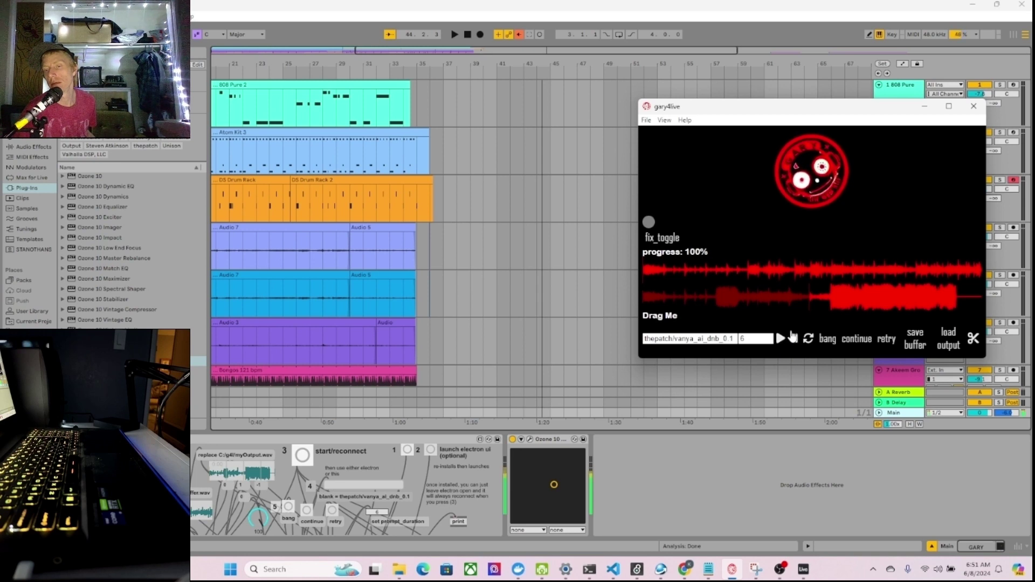
click(958, 301)
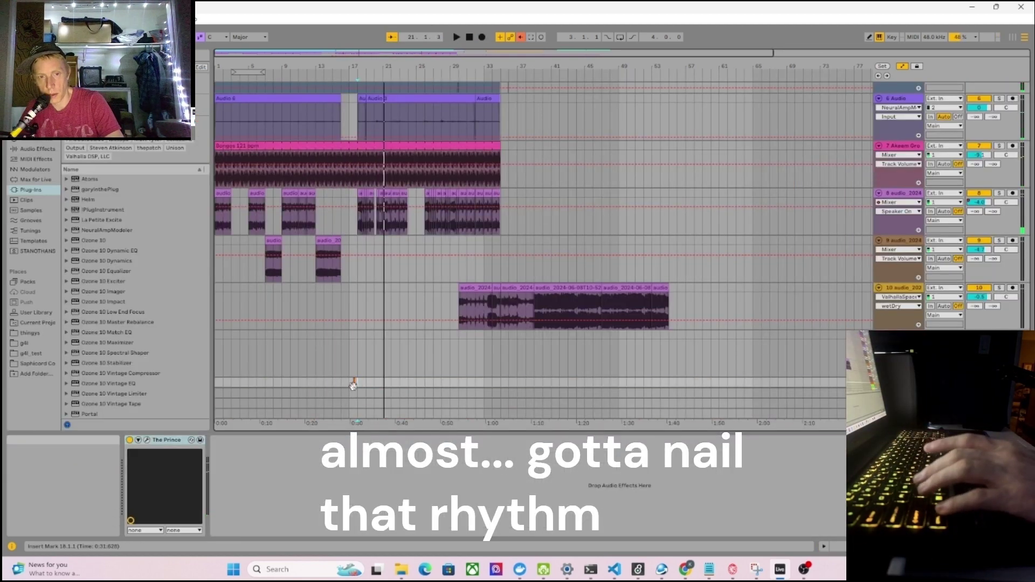
Step: Start recording The Prince synth part on its MIDI track from bar 18
click(353, 384)
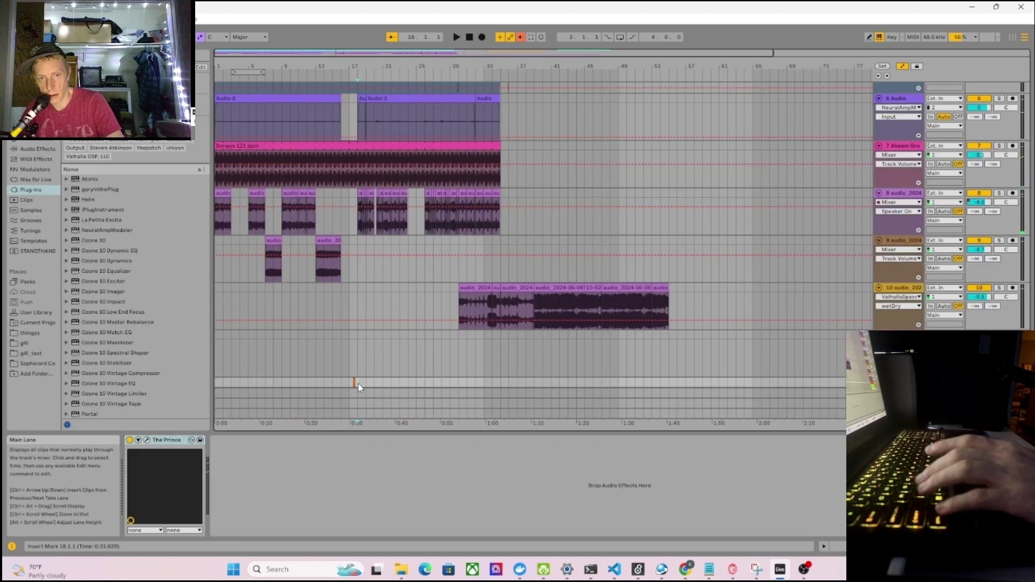
click(483, 37)
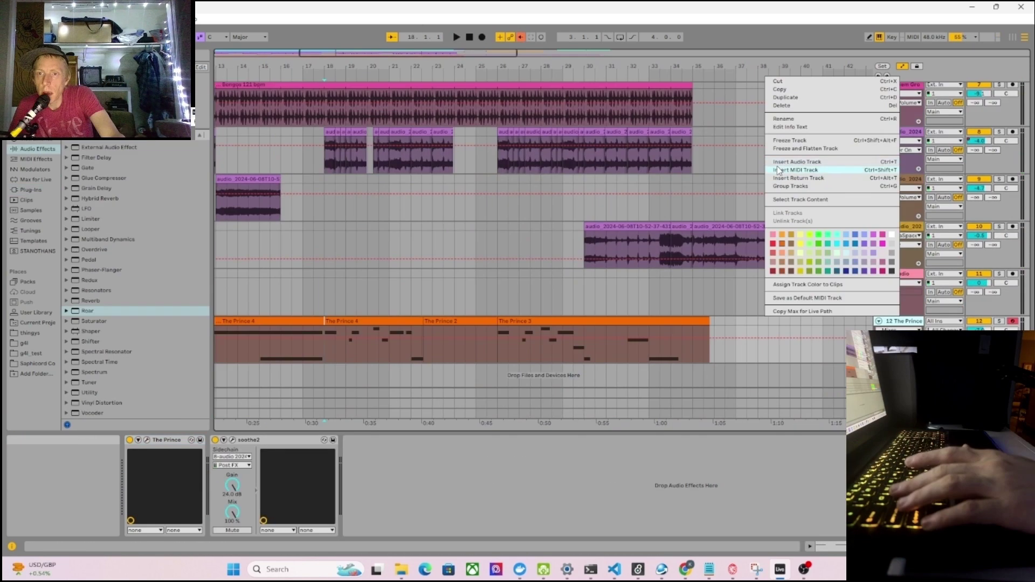
Step: Insert a MIDI track below The Prince and select The Prince clips from bar 18 through the last one
click(777, 170)
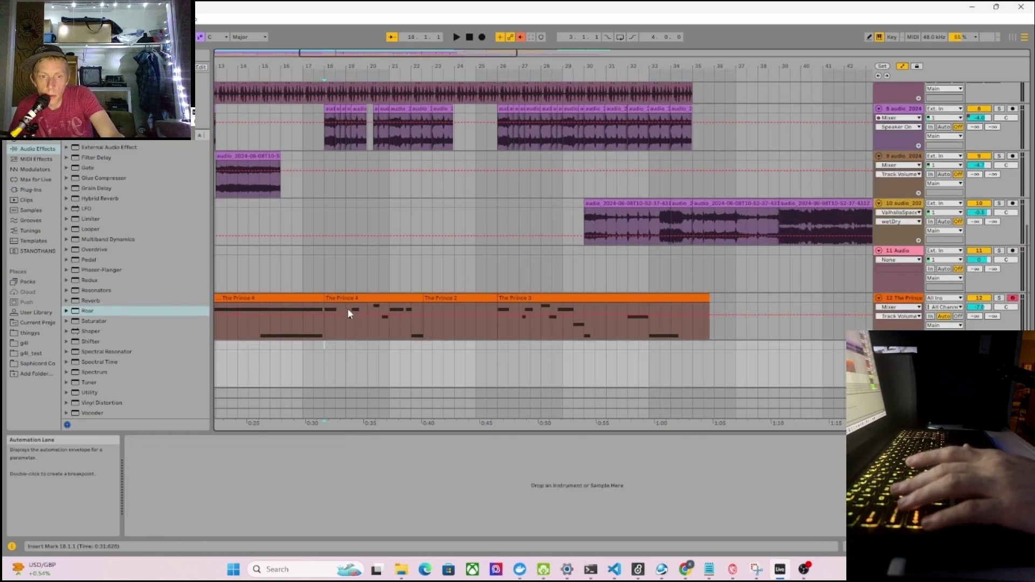
click(346, 305)
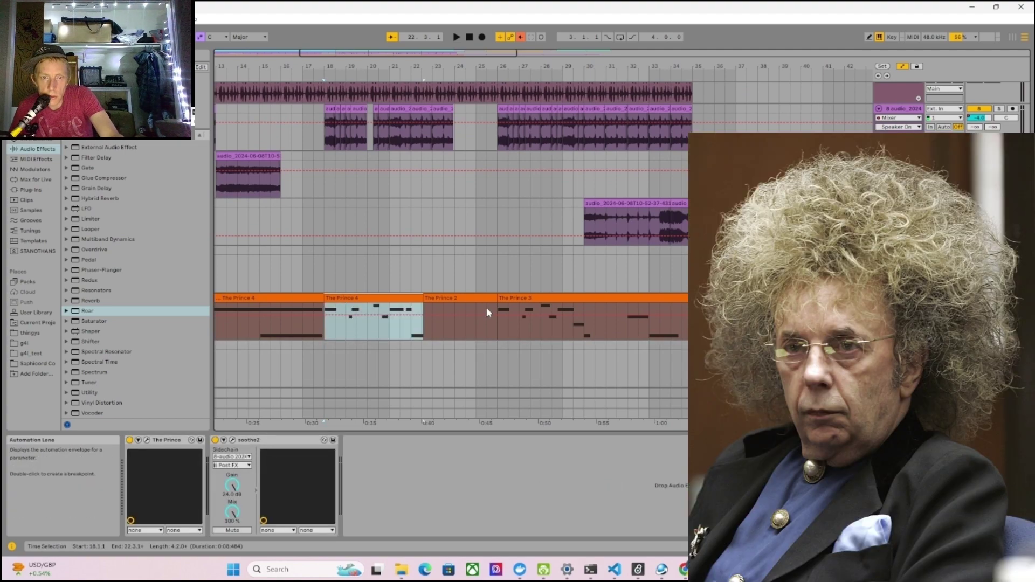
shift+click(508, 298)
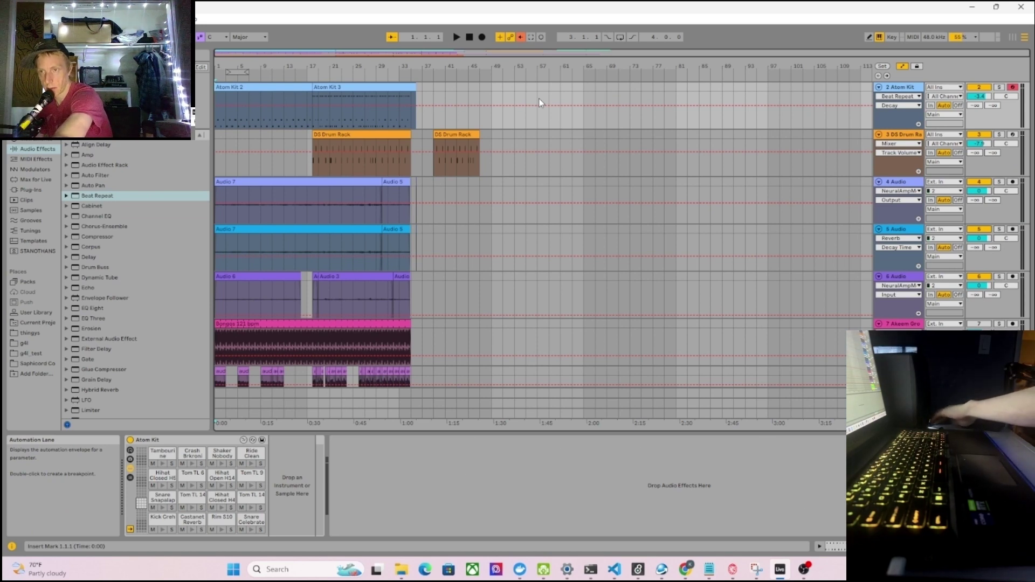
Step: Add an audio track below the Big Floor track and record a beatbox take from about bar 17 to bar 37
scroll(563, 247, down, 10)
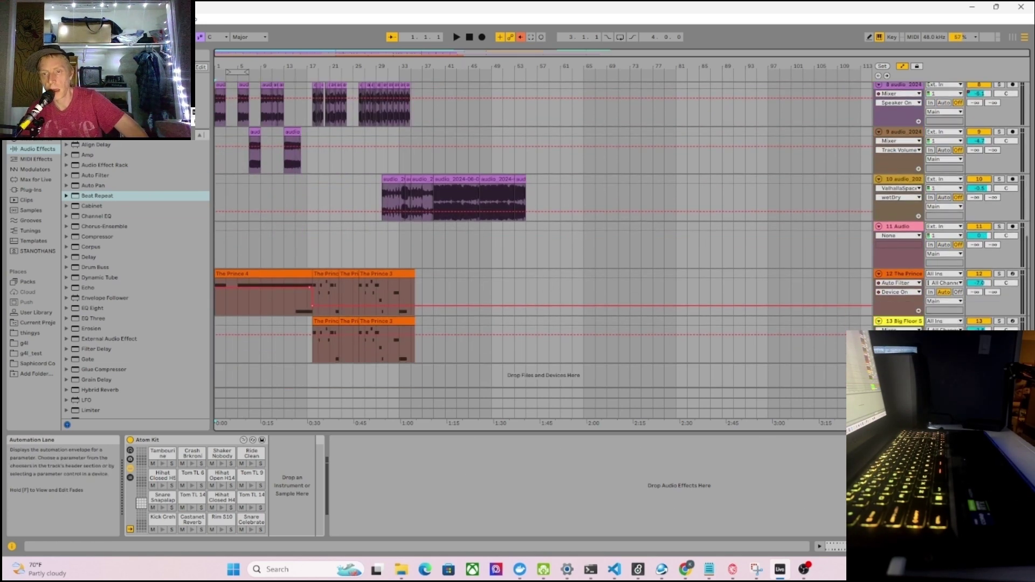
click(897, 345)
key(ctrl+t)
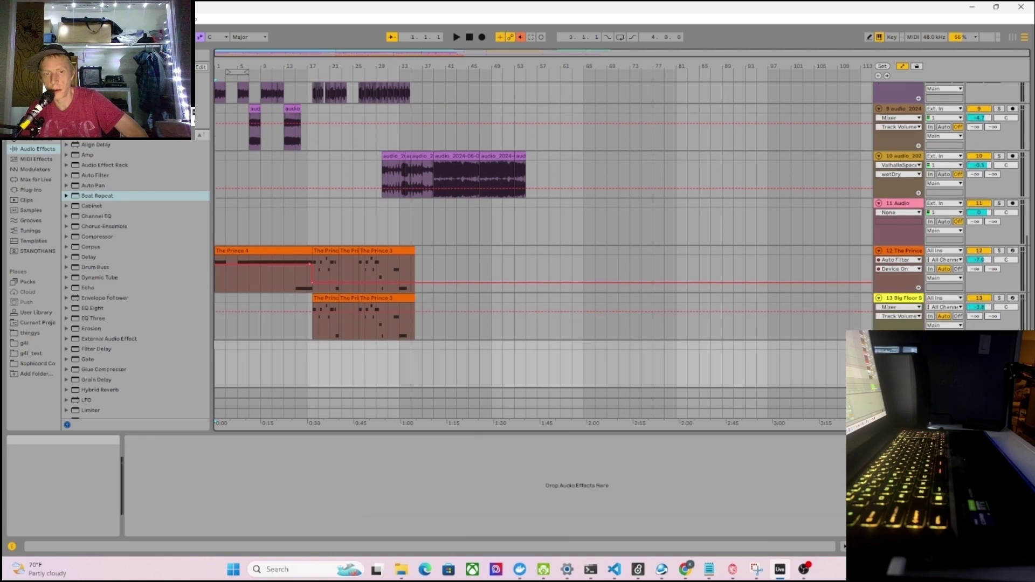
click(304, 373)
click(482, 37)
click(470, 38)
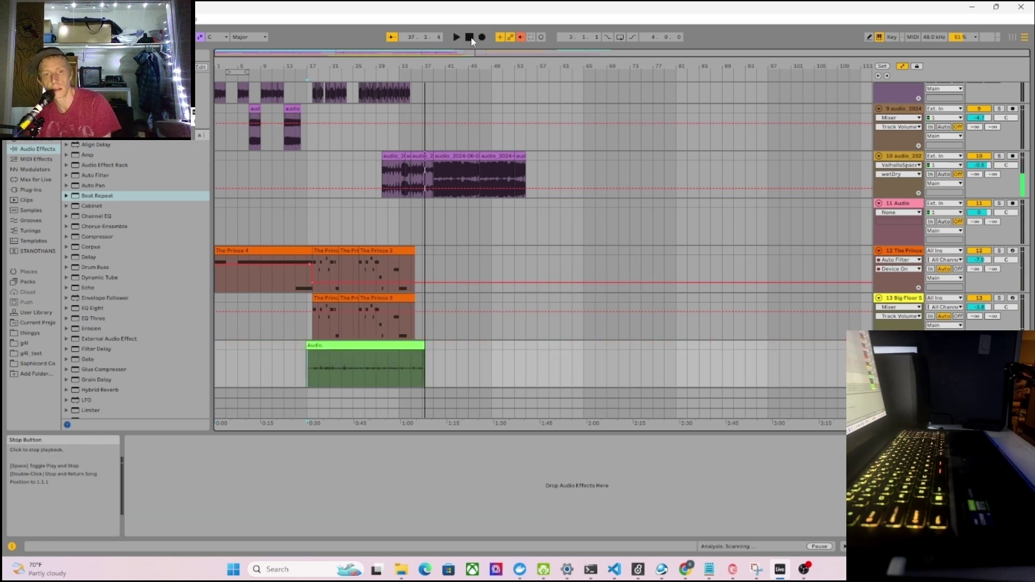
Step: Select the recorded beatbox clip and show the Plug-Ins category in the browser
click(382, 343)
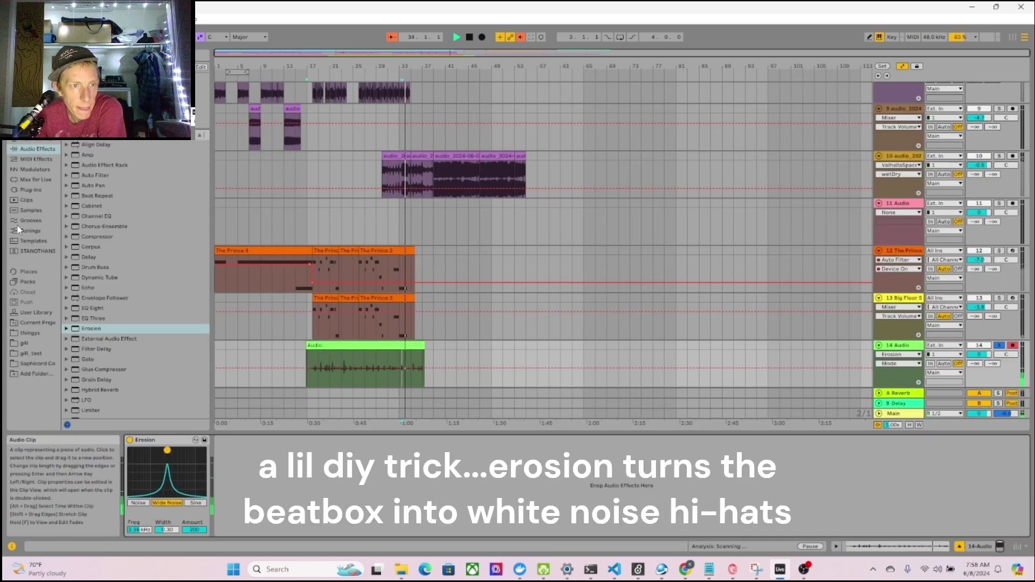
click(25, 190)
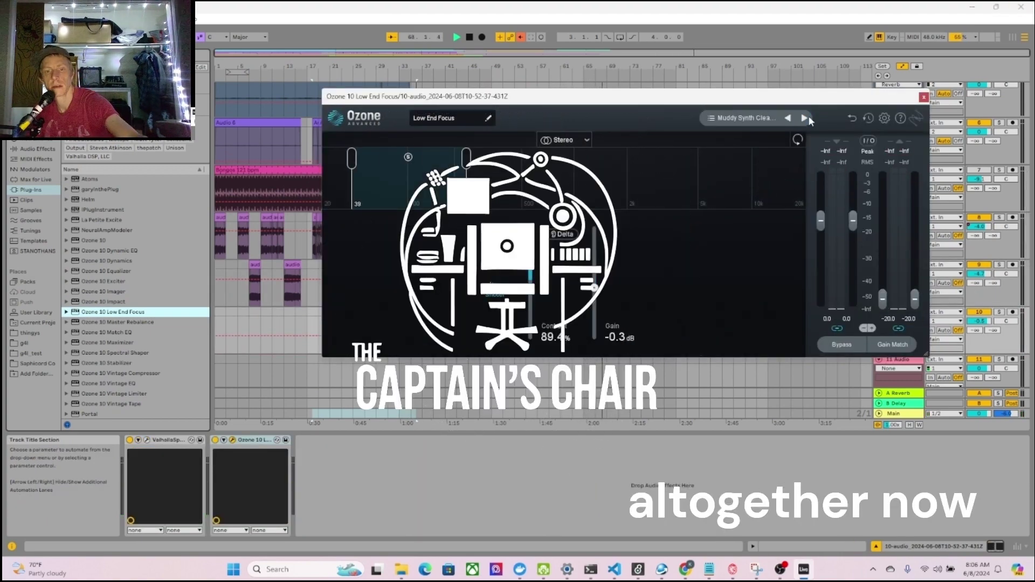
Step: Add the Portal plug-in after ValhallaSpaceModulator on the gary4live audio track (track 10)
click(805, 117)
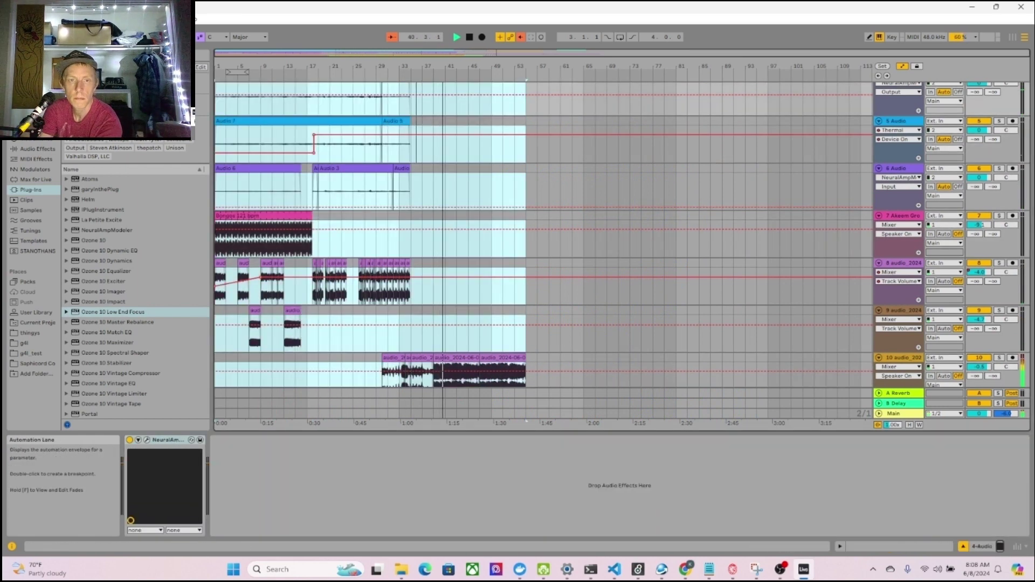
scroll(134, 296, down, 2)
drag(89, 352, 317, 469)
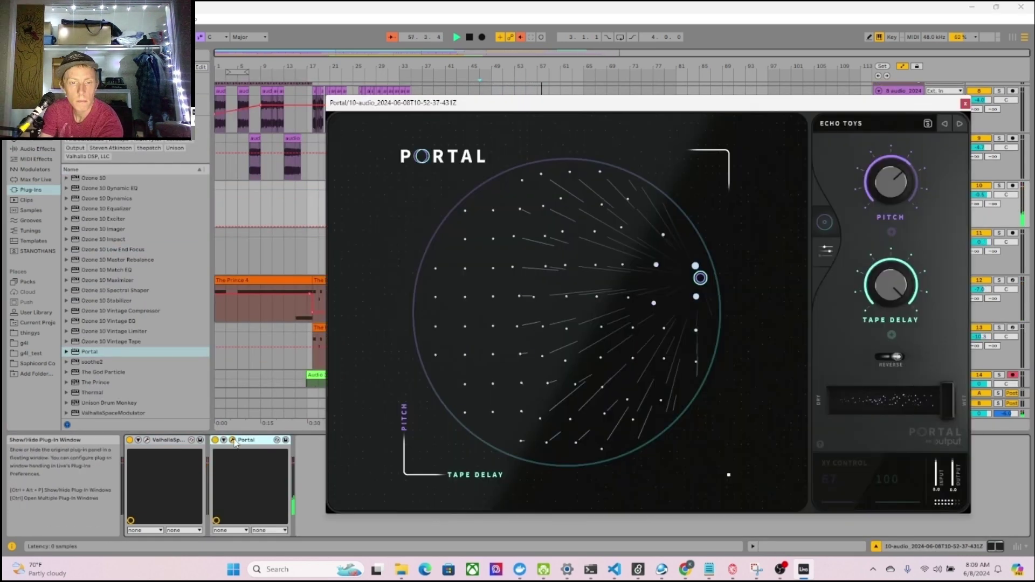
Step: Expose Portal's Master Dry/Wet as a device parameter, set it to 0 % and close the plug-in window
drag(947, 404, 915, 404)
click(224, 440)
click(306, 439)
drag(915, 404, 834, 404)
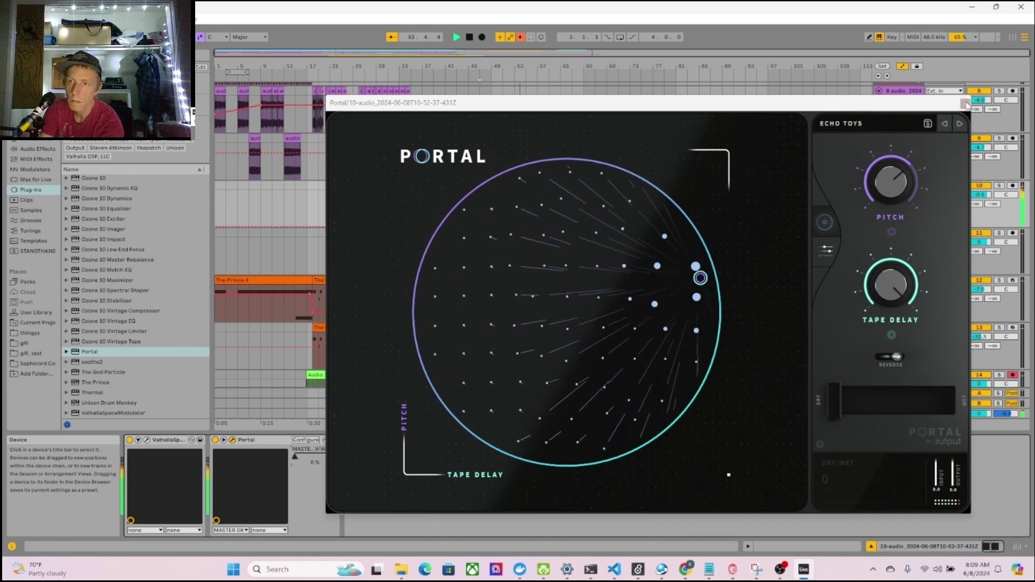
click(964, 104)
Step: Keep Portal's Master Dry/Wet at 0 %, zoom in on the gary4live clips and disarm the beatbox track
drag(295, 456, 291, 456)
drag(453, 66, 452, 108)
click(358, 76)
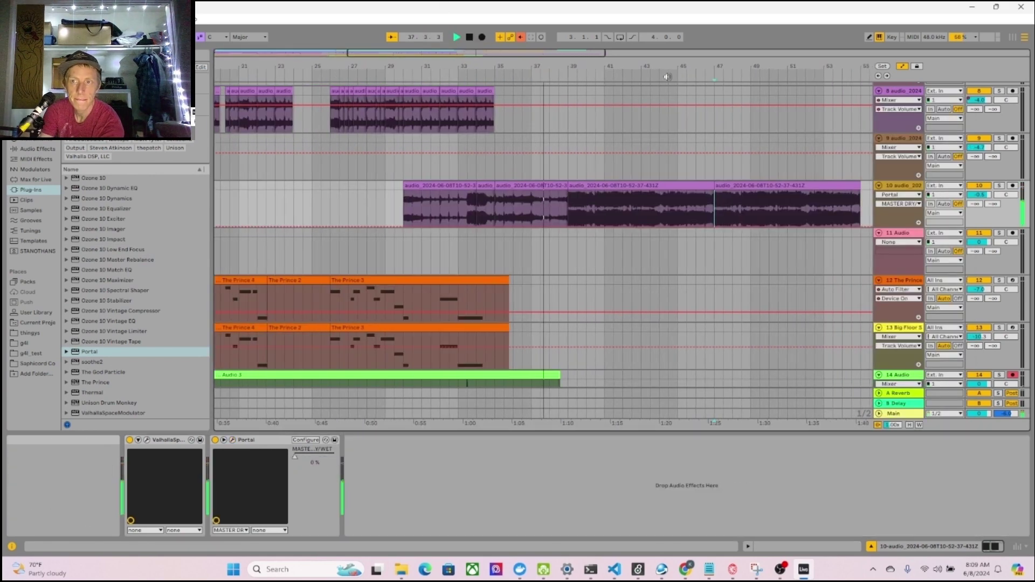
click(1013, 374)
click(482, 38)
drag(295, 457, 314, 456)
mouse_move(314, 457)
mouse_down()
mouse_move(295, 457)
mouse_move(325, 456)
mouse_up()
mouse_move(325, 456)
mouse_down()
mouse_move(294, 456)
mouse_move(324, 456)
mouse_up()
key(ctrl+z)
click(388, 76)
drag(324, 457, 295, 457)
key(ctrl+z)
Step: Record Portal Master Dry/Wet automation over the gary4live clips from about bar 43 to bar 55
click(481, 38)
click(369, 72)
click(482, 37)
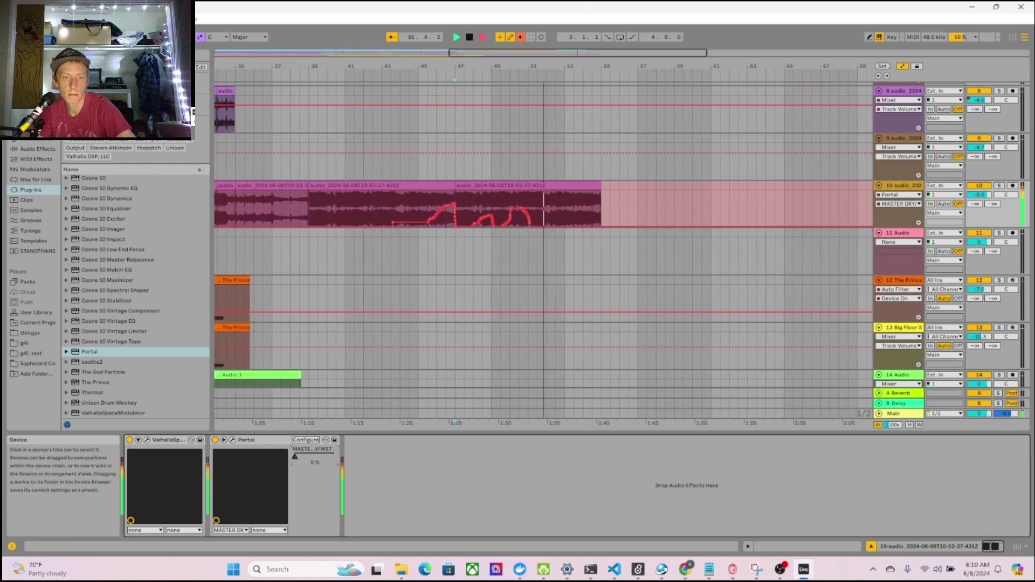
click(469, 37)
Step: Automate Portal to switch off where the last gary4live clip ends at bar 55, and show its Master Dry/Wet automation
click(215, 440)
drag(522, 200, 522, 217)
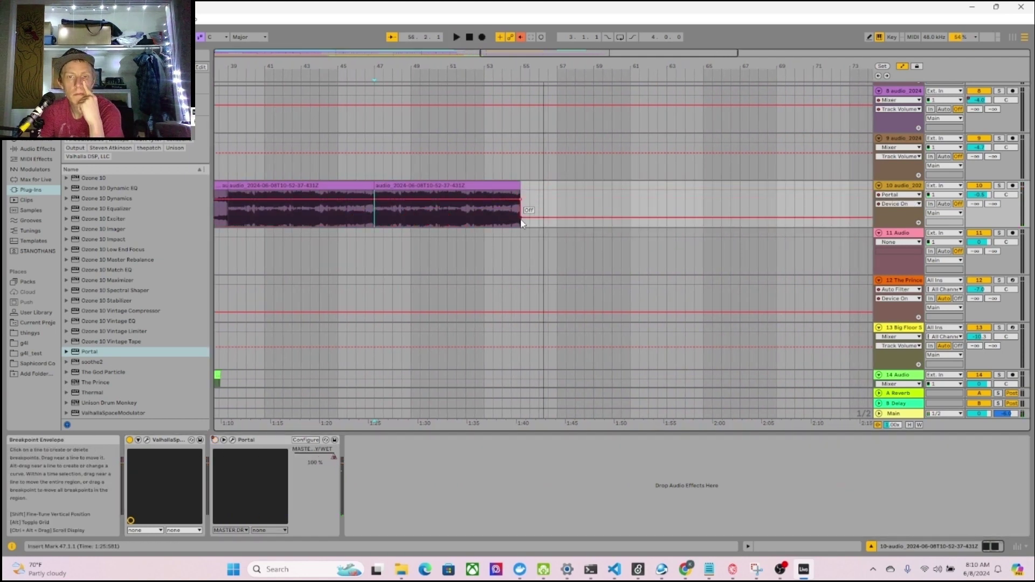
click(233, 71)
click(310, 457)
click(488, 207)
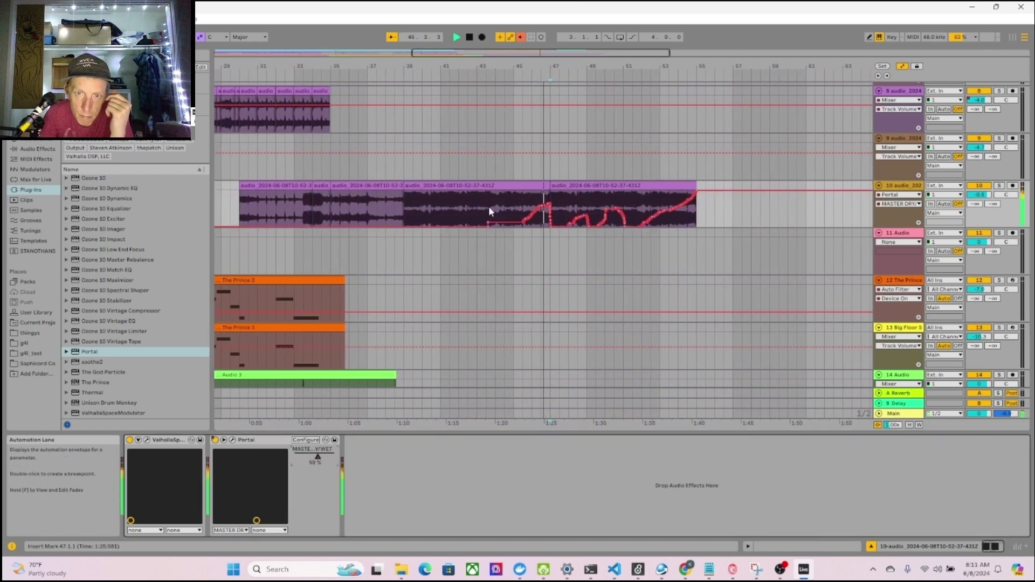
Step: Duplicate the DS Drum Rack clip on its own track into bars 47 to 55
scroll(597, 156, up, 5)
right_click(506, 115)
click(516, 146)
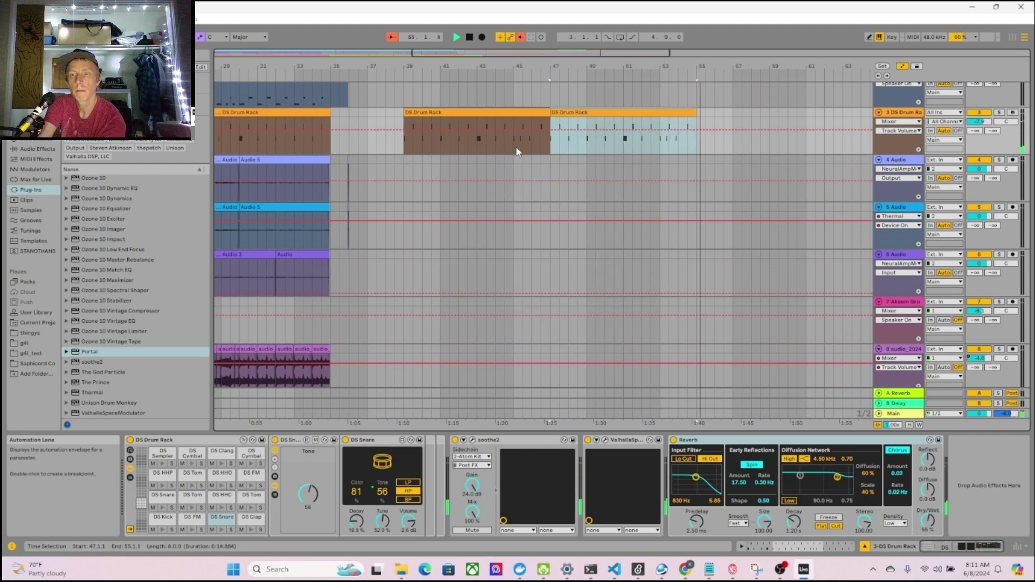
Step: Copy the DS Drum Rack clip and paste it onto the Atom Kit track at bar 47
scroll(517, 152, up, 2)
scroll(518, 153, left, 3)
right_click(555, 179)
click(570, 194)
click(716, 176)
right_click(716, 177)
click(732, 192)
right_click(693, 163)
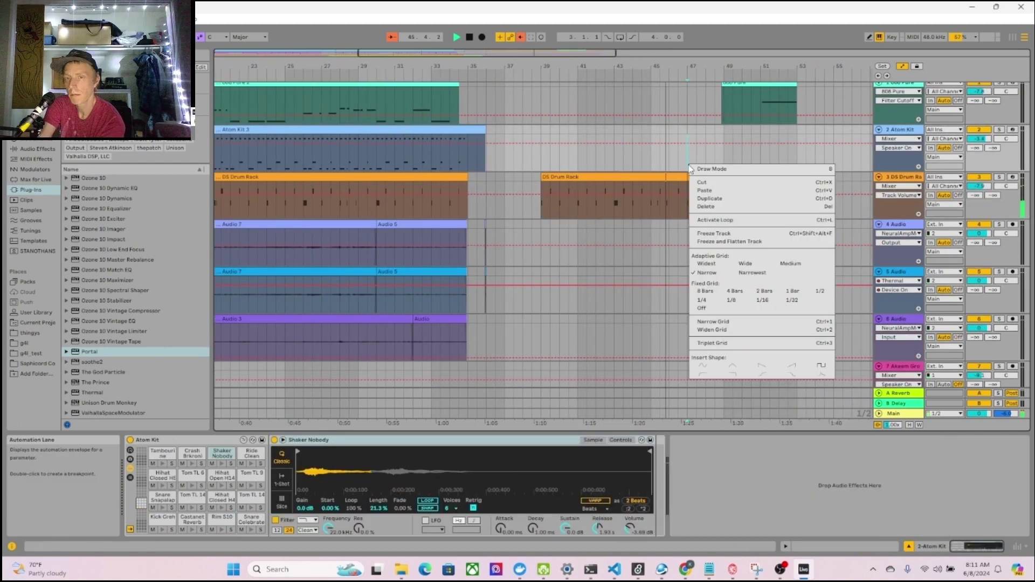
click(711, 201)
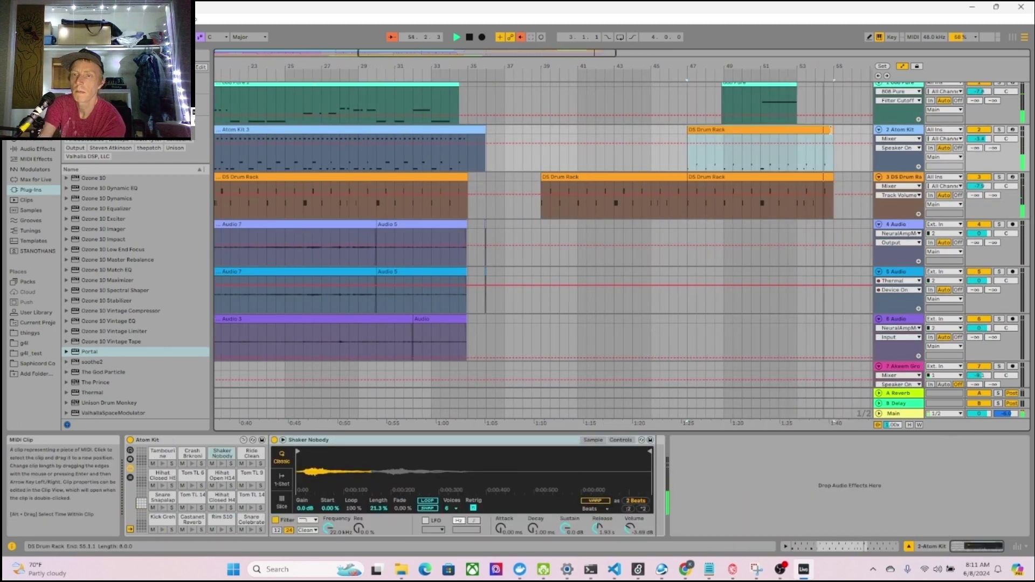
Step: Automate ValhallaSpaceModulator's wetDry on track 10 to ramp up to 100 % near the end of the last clip
scroll(828, 139, down, 8)
click(797, 237)
click(146, 440)
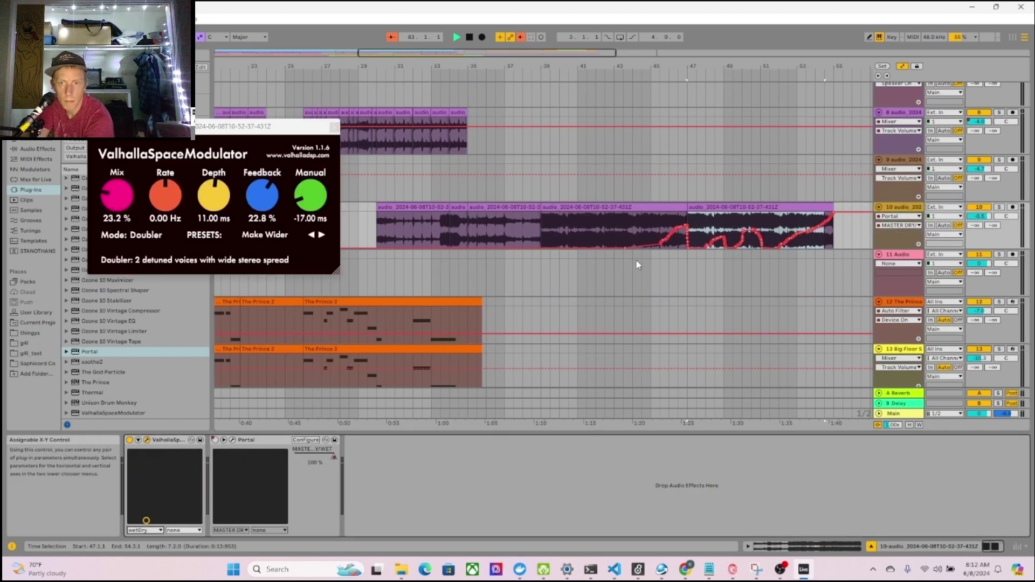
click(138, 440)
right_click(225, 457)
click(251, 464)
click(687, 240)
drag(815, 239, 815, 212)
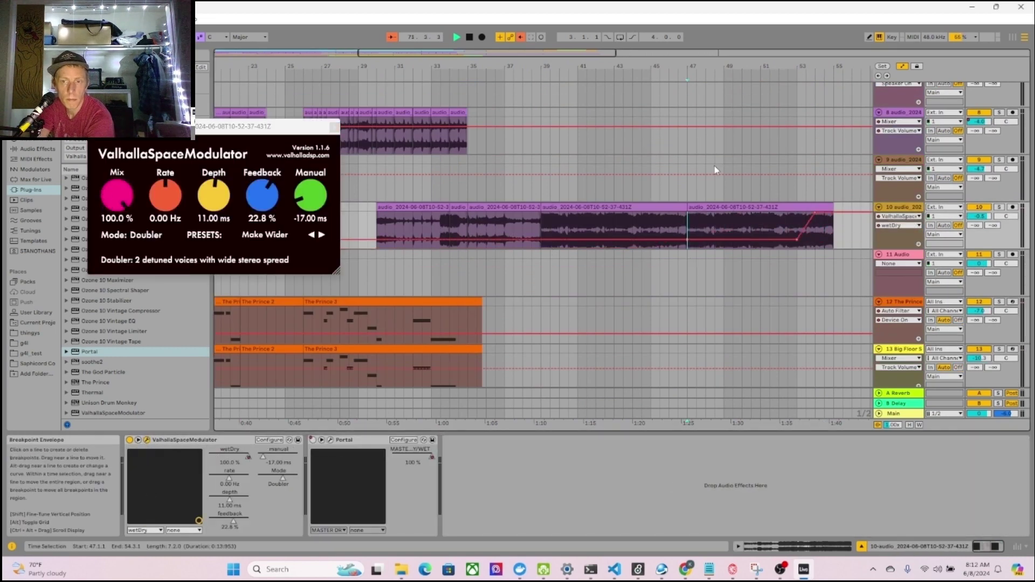
Step: Shorten the drum clips that start at bar 47 so they end at about bar 53.3, and audition the ending
key(space)
key(space)
drag(636, 220, 652, 238)
drag(671, 212, 662, 183)
click(753, 235)
scroll(789, 132, up, 1)
scroll(789, 132, up, 10)
drag(679, 134, 662, 135)
scroll(663, 141, down, 9)
key(space)
key(space)
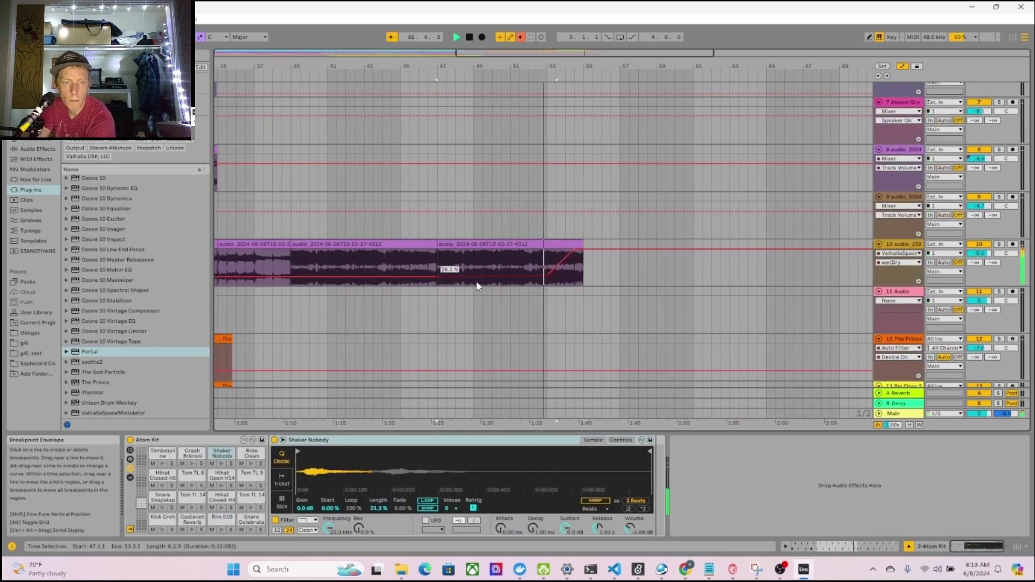
Step: Play the whole arrangement from the beginning to check the mix
key(space)
scroll(394, 286, left, 7)
scroll(393, 286, down, 10)
key(Home)
key(space)
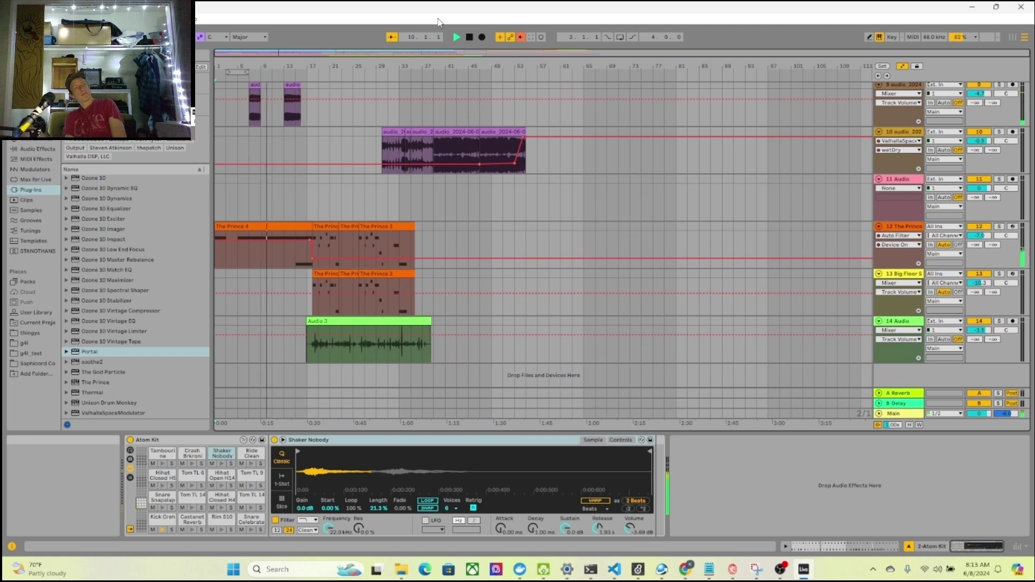
Step: Lower the volume of the generated audio on track 9
scroll(619, 248, up, 2)
right_click(987, 153)
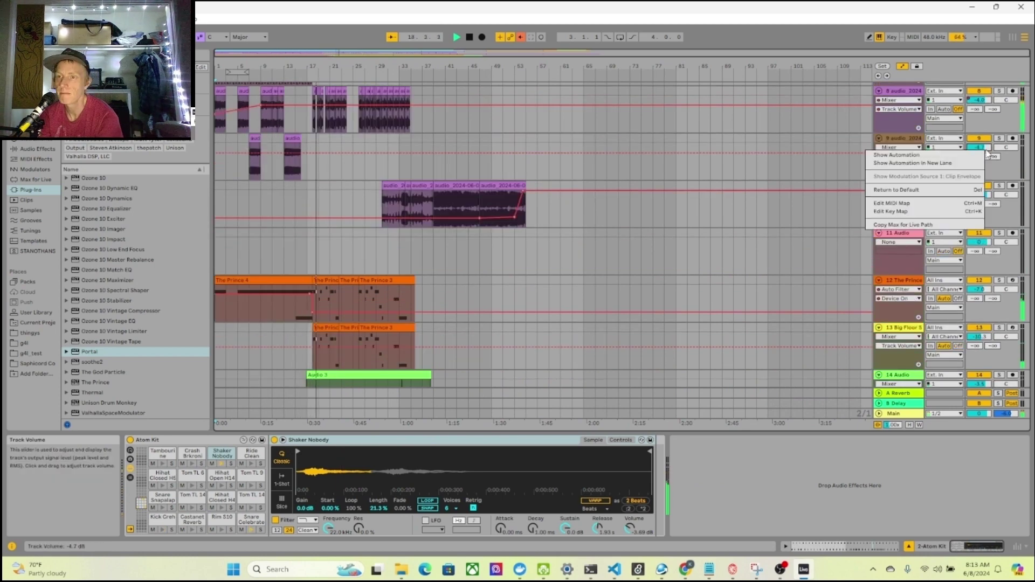
click(988, 155)
drag(979, 147, 979, 154)
Step: Open the beatbox clip's sample and add warp markers at about bars 10.3 and 8.3
scroll(620, 248, down, 3)
click(895, 257)
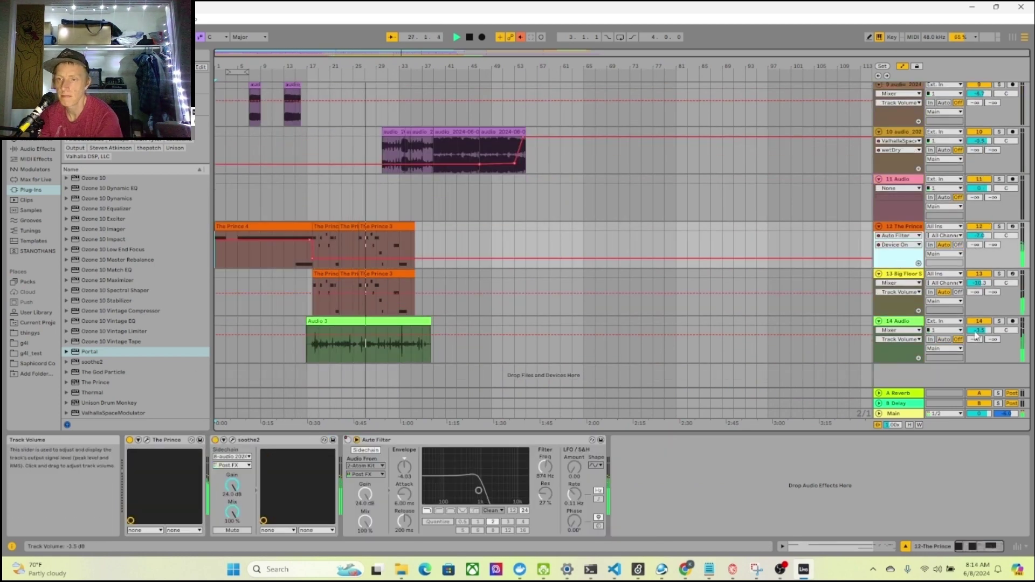
double_click(402, 321)
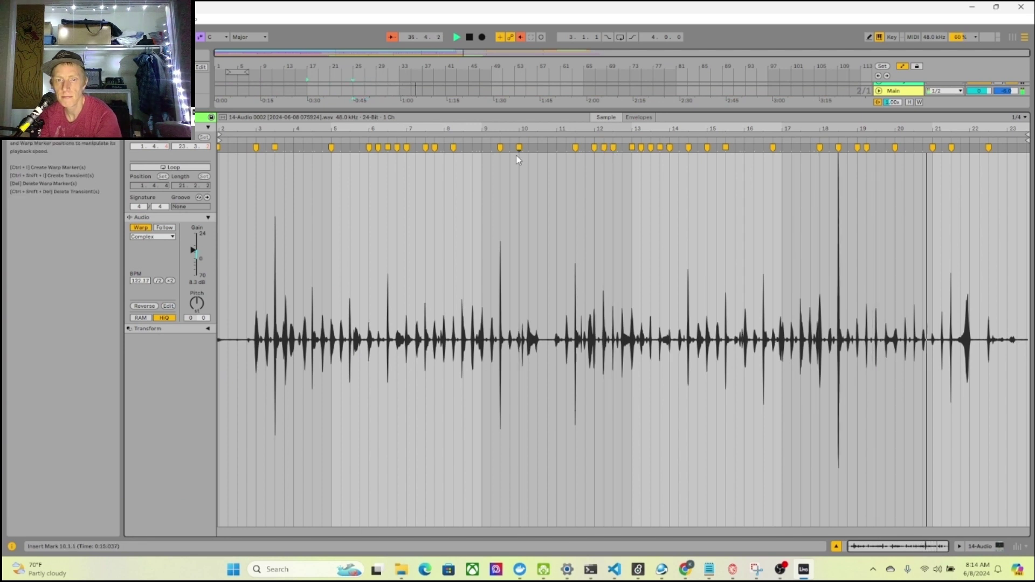
double_click(536, 149)
drag(536, 148, 538, 149)
double_click(463, 148)
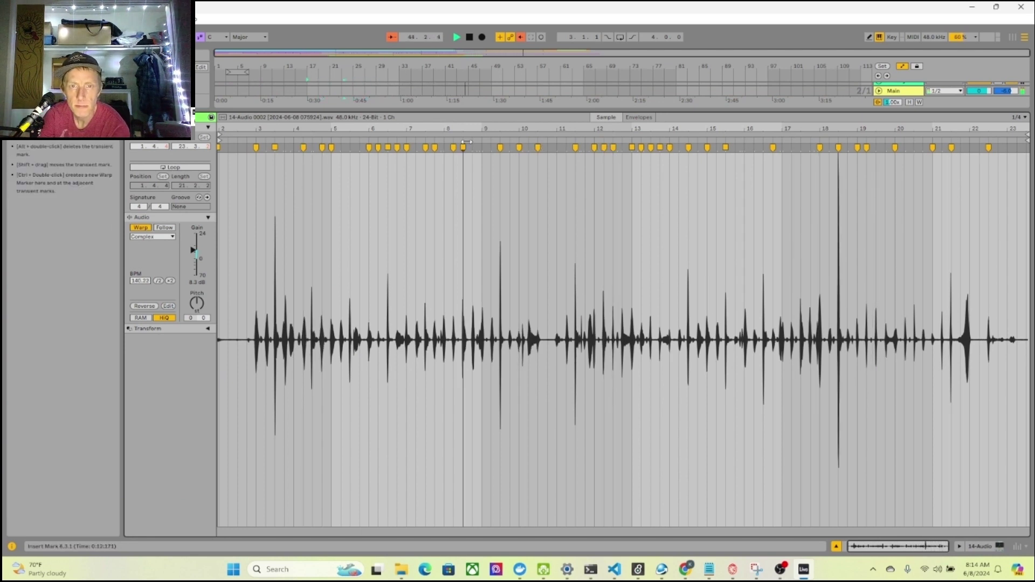
Step: Add five warp markers to the beatbox clip on hits between about bars 14 and 17.3
double_click(679, 149)
double_click(717, 149)
double_click(745, 148)
double_click(781, 148)
double_click(801, 148)
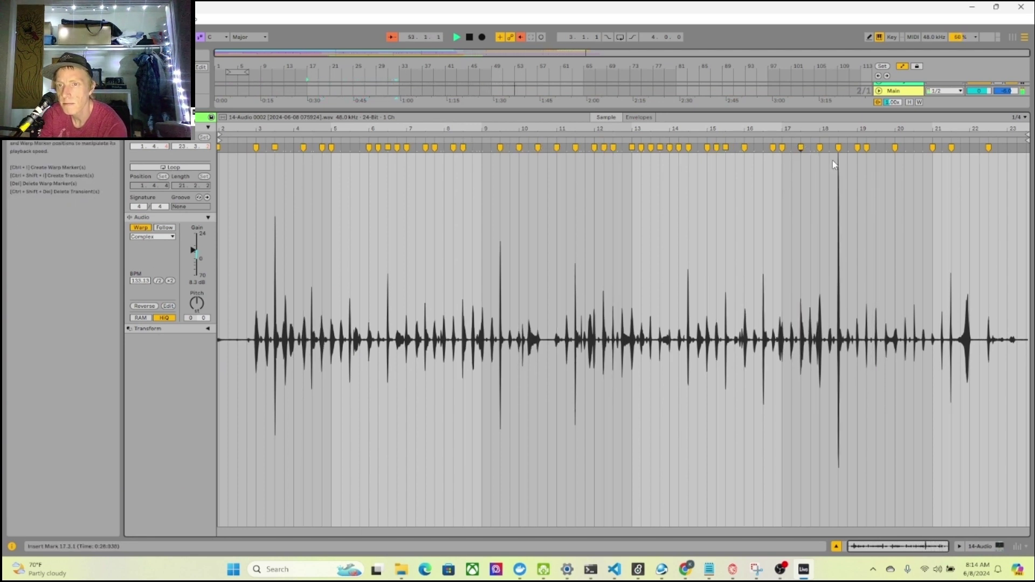
Step: Add two warp markers to the beatbox clip around bar 20 and nudge the second slightly earlier
double_click(885, 148)
double_click(905, 148)
drag(906, 149, 904, 149)
Step: Add a warp marker at bar 4.3 of the beatbox clip, check it at bar 17 and return to the arrangement
scroll(623, 340, left, 1)
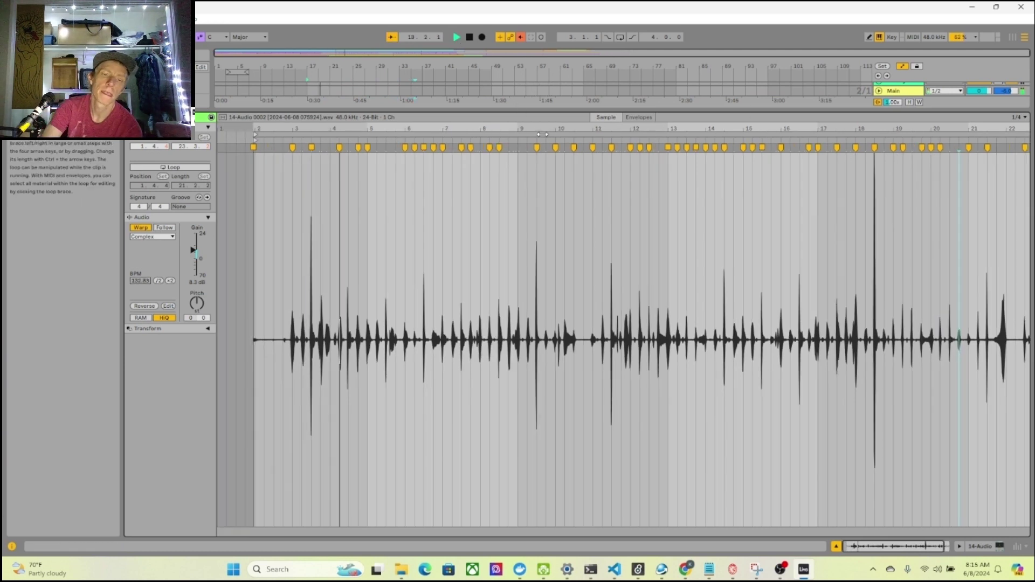
double_click(349, 148)
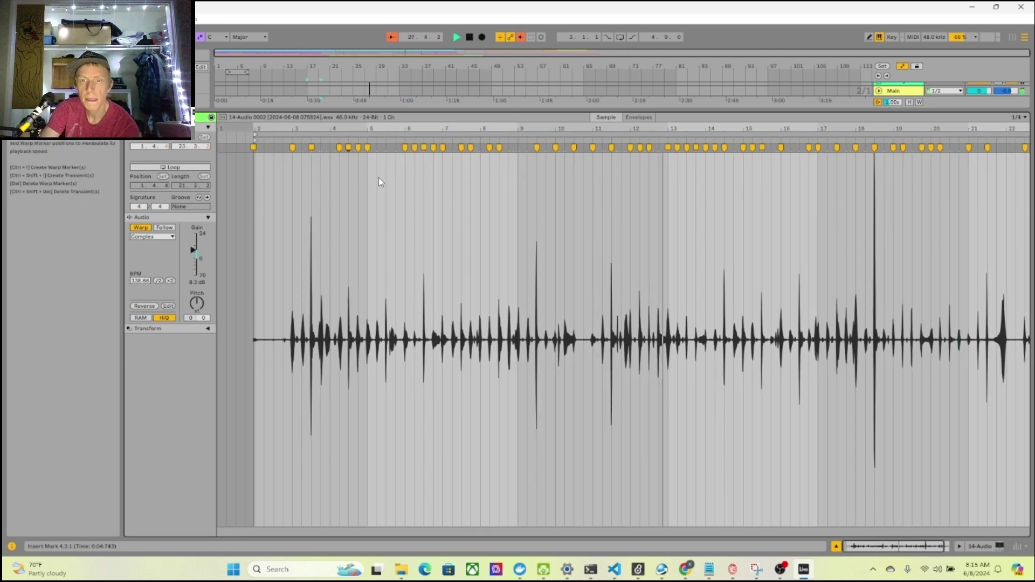
click(820, 190)
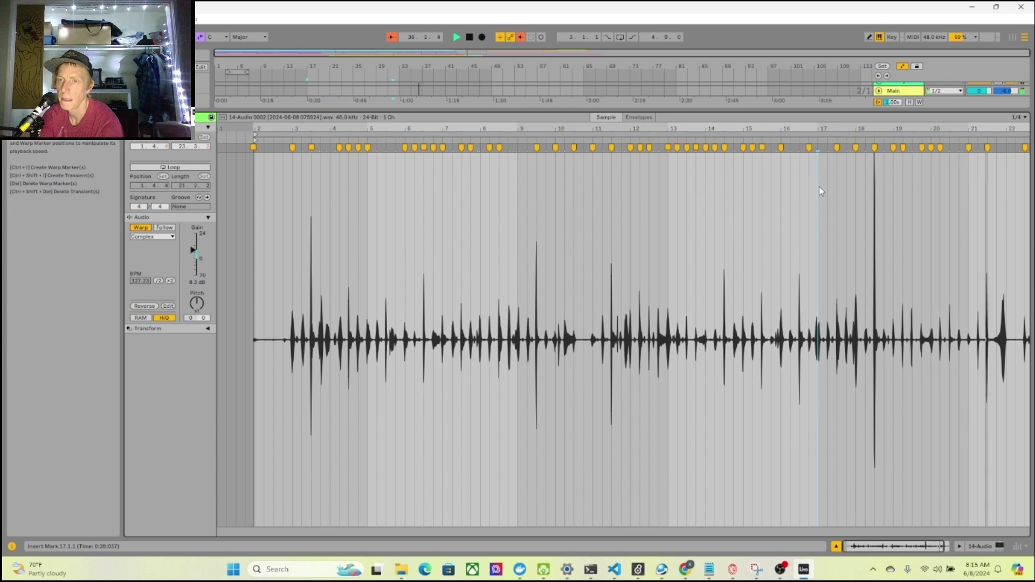
click(980, 546)
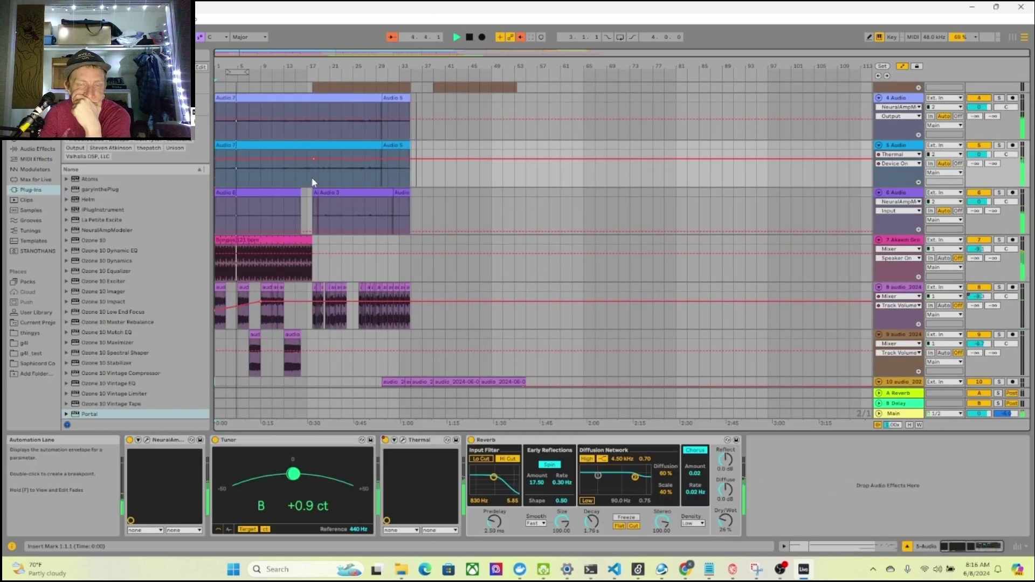
Step: Add a breakpoint so Thermal on track 5 stays off until about bar 18, and briefly solo track 6
double_click(313, 178)
click(999, 193)
click(999, 193)
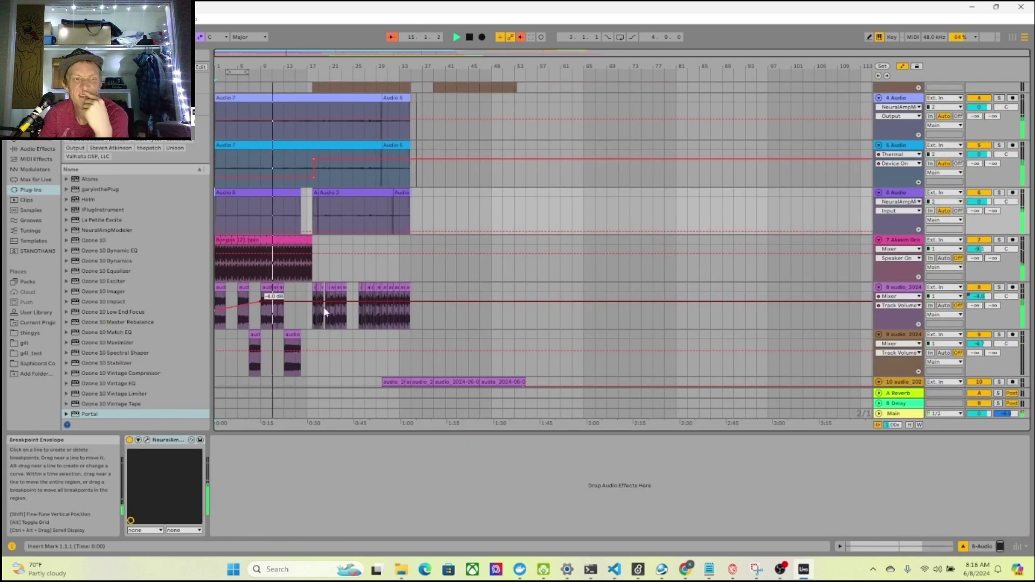
Step: Reopen the beatbox clip and examine its warp timing during playback
scroll(325, 185, down, 5)
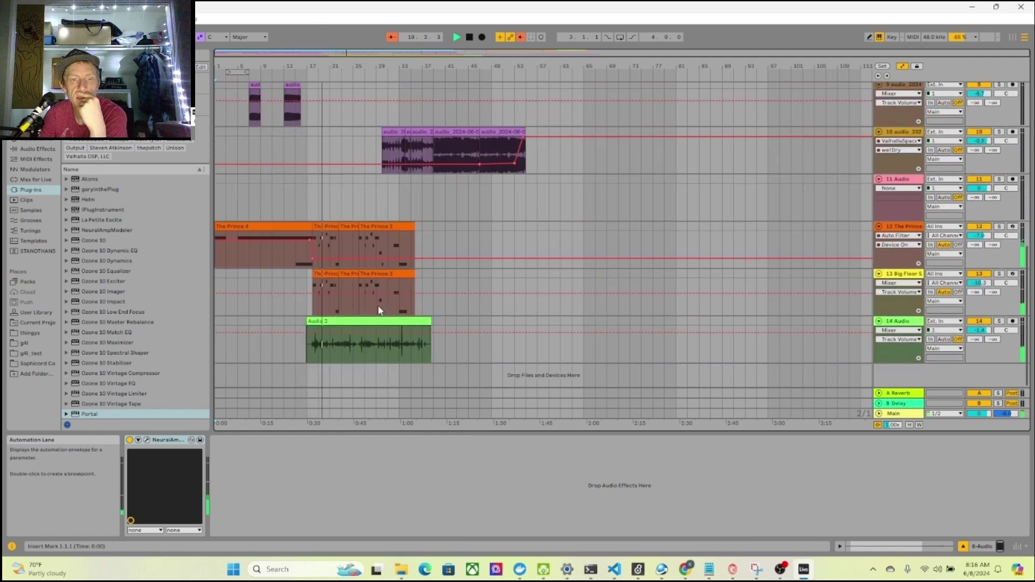
double_click(376, 322)
click(980, 546)
double_click(336, 347)
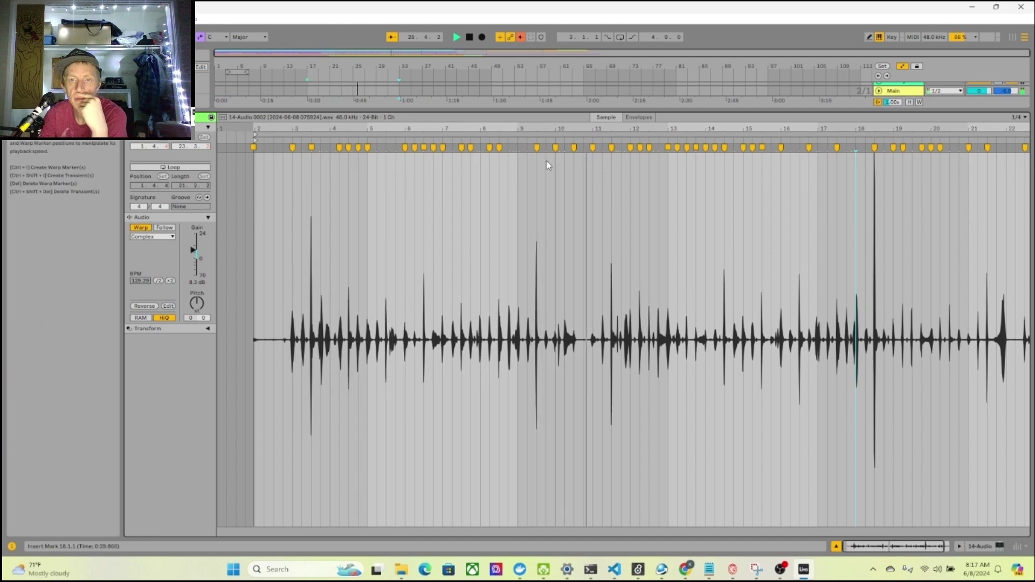
click(519, 156)
scroll(515, 154, right, 2)
key(space)
key(space)
scroll(517, 152, left, 2)
click(980, 546)
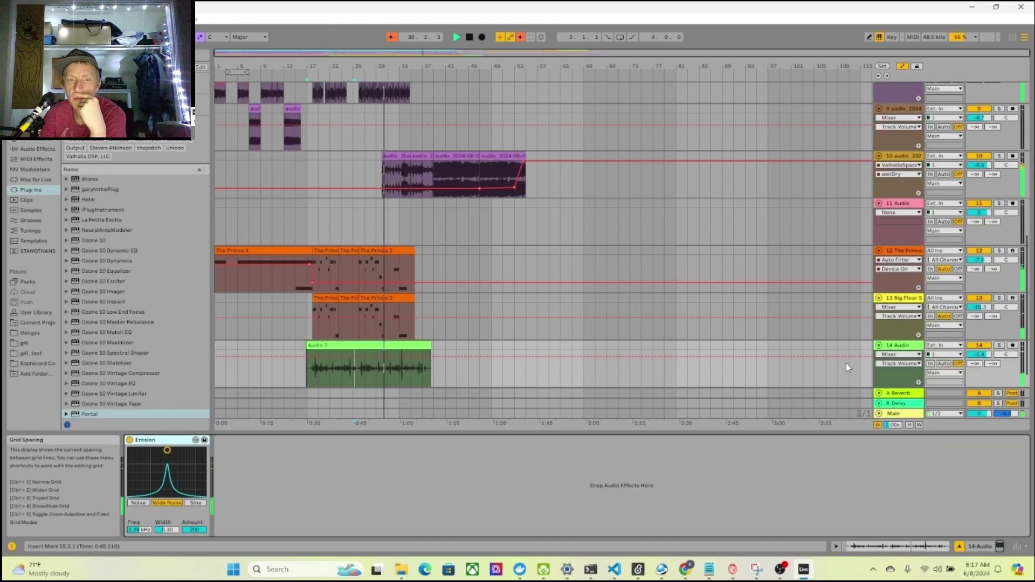
Step: Examine the notes of The Prince clip on the Big Floor Stab track and select that track
click(336, 295)
double_click(336, 295)
click(741, 318)
click(822, 380)
click(990, 547)
click(901, 316)
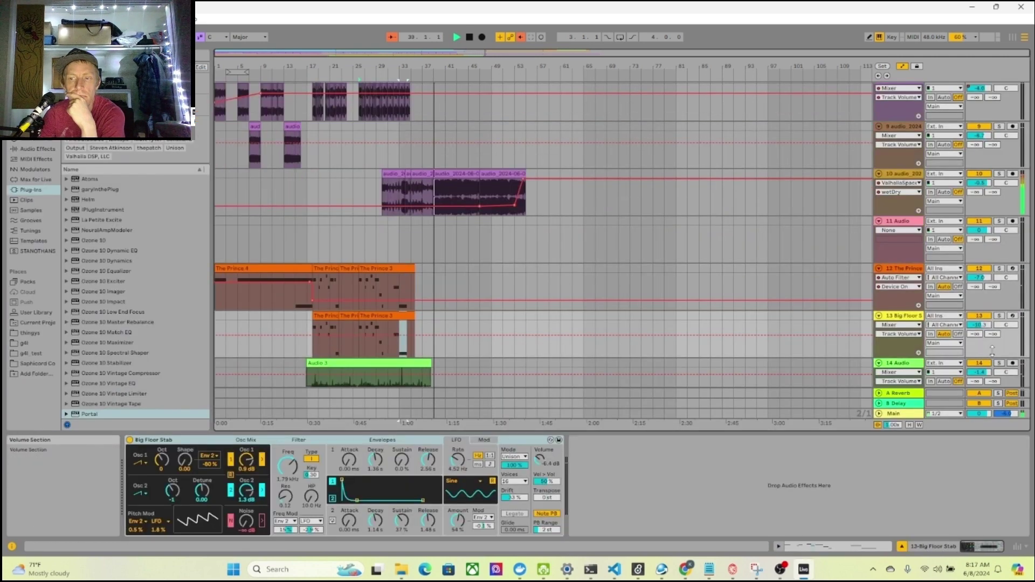
Step: Solo the Big Floor Stab track, play it from about bar 18 and show the sound presets in the browser
click(312, 79)
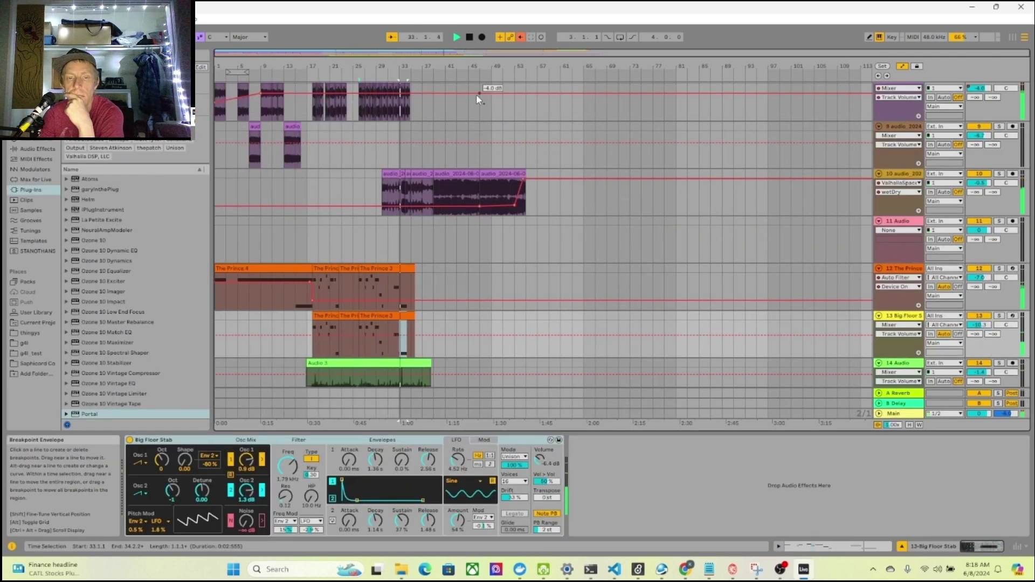
click(998, 316)
click(312, 80)
click(32, 138)
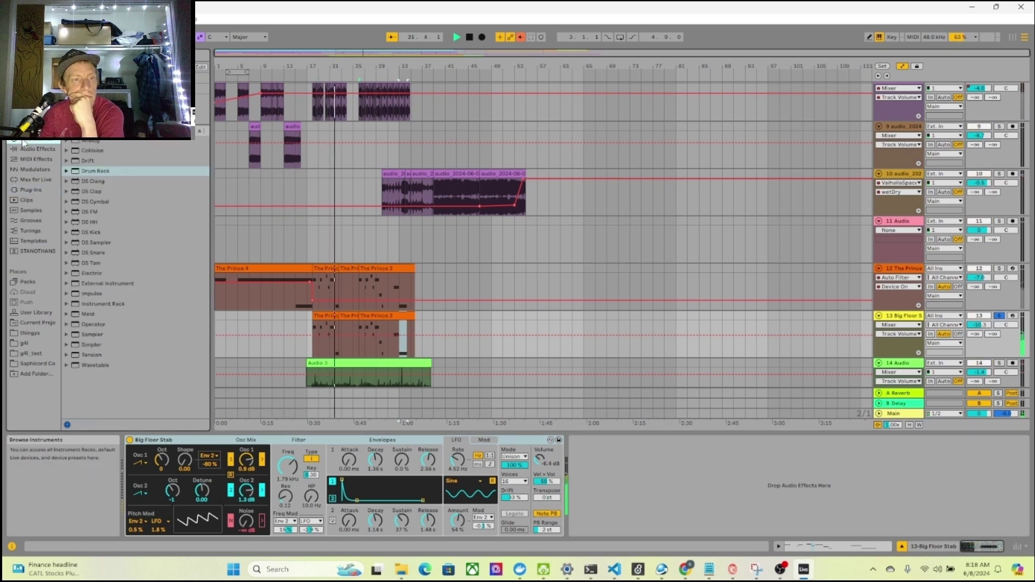
click(30, 118)
Step: Audition pluck presets and replace Big Floor Stab on track 13 with Electric Nylon Guitar
click(129, 339)
scroll(130, 342, down, 3)
click(125, 345)
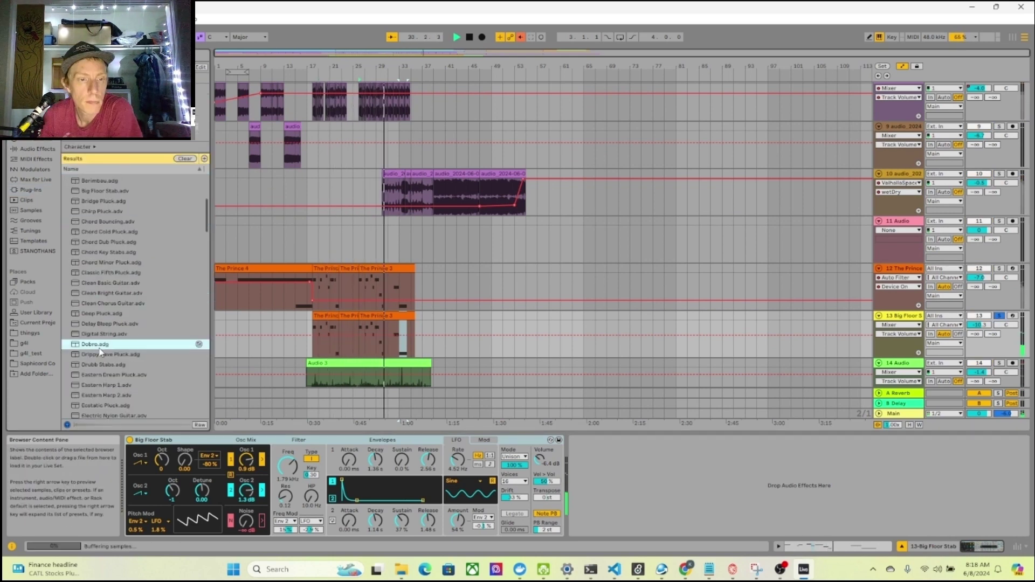
scroll(122, 345, down, 2)
double_click(120, 351)
Step: Replay the part from about bar 19 and load the Glass Guitar preset on track 13
click(320, 80)
scroll(115, 322, down, 5)
double_click(102, 313)
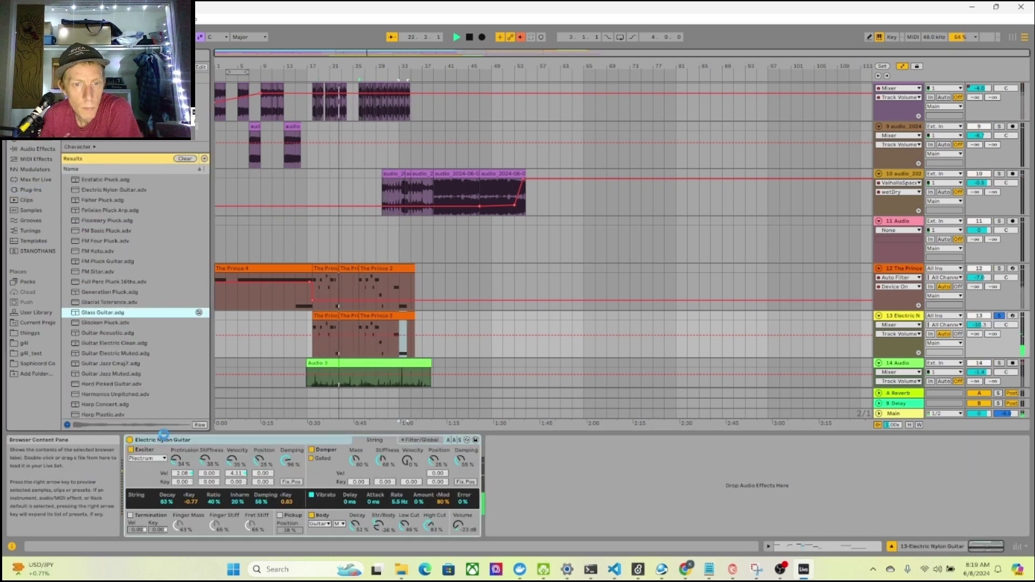
Step: Unsolo the Glass Guitar track and lower its volume while playing it with the full mix
click(999, 316)
click(315, 73)
drag(978, 325, 978, 333)
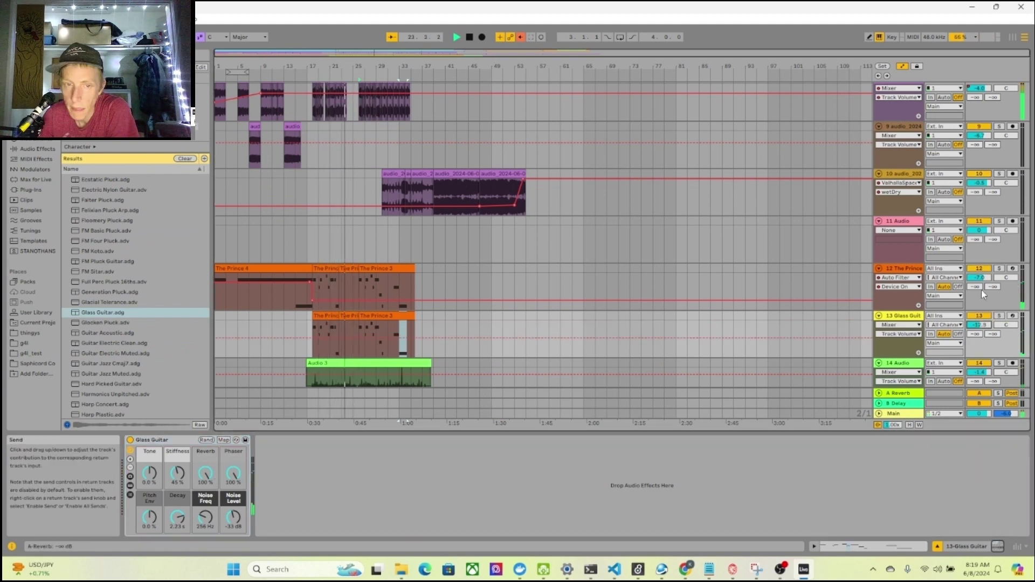
Step: Select the arrangement from bar 1 for 54 bars and export the Main output as a 16-bit WAV file
click(501, 174)
shift+click(264, 269)
key(ctrl+shift+r)
key(Return)
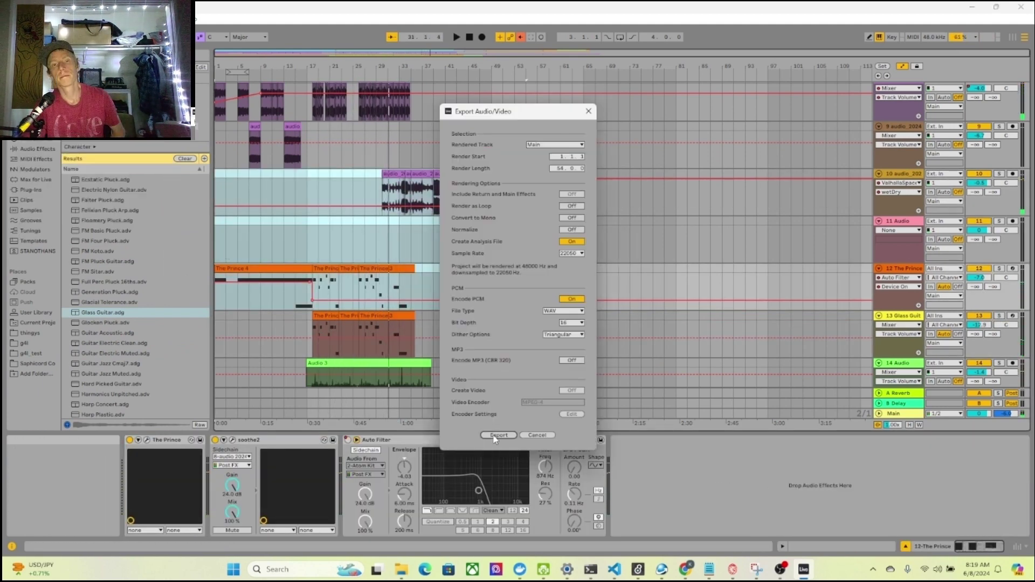
key(Return)
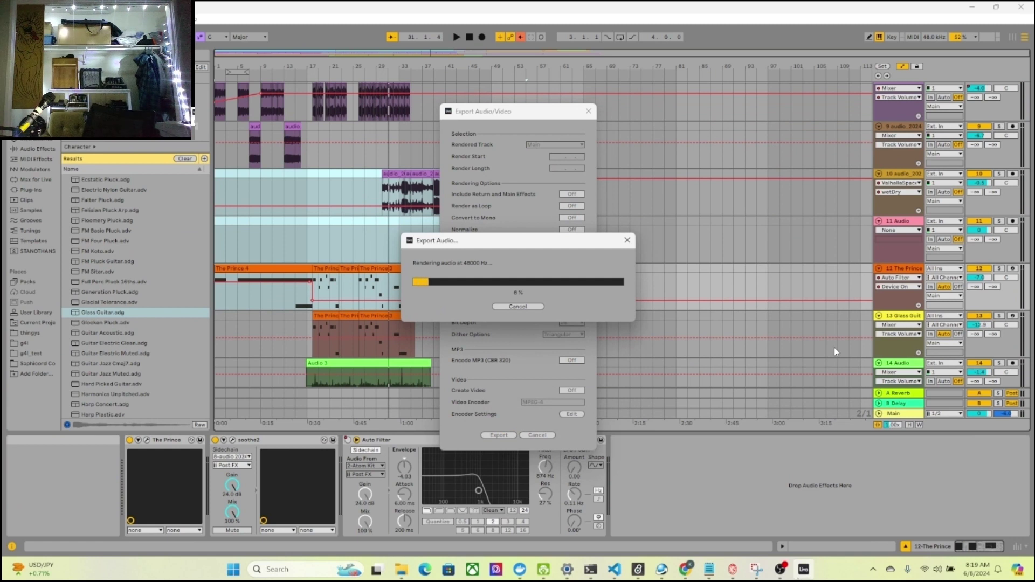